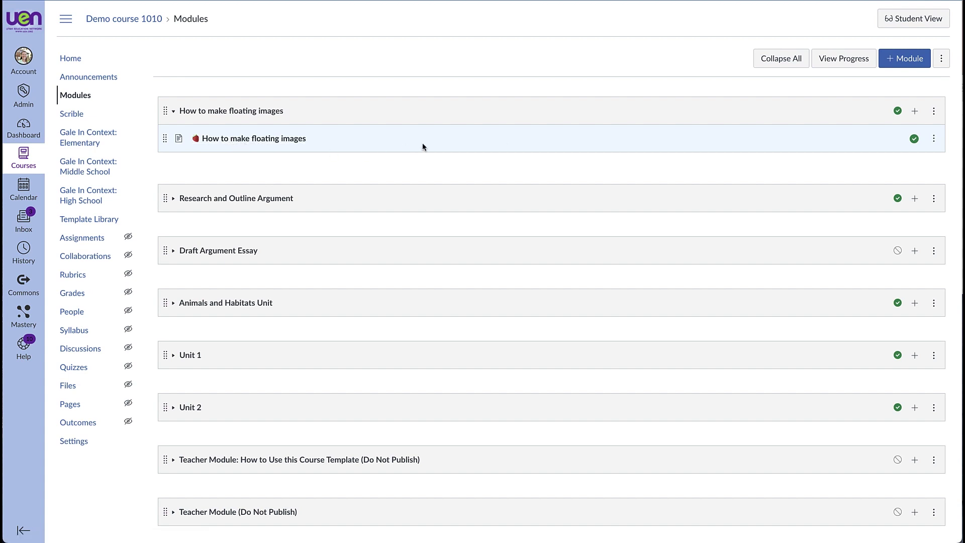
# Step: Duplicate the 'How to make floating images' page and open its 'Copy 2' for editing
pyautogui.click(933, 138)
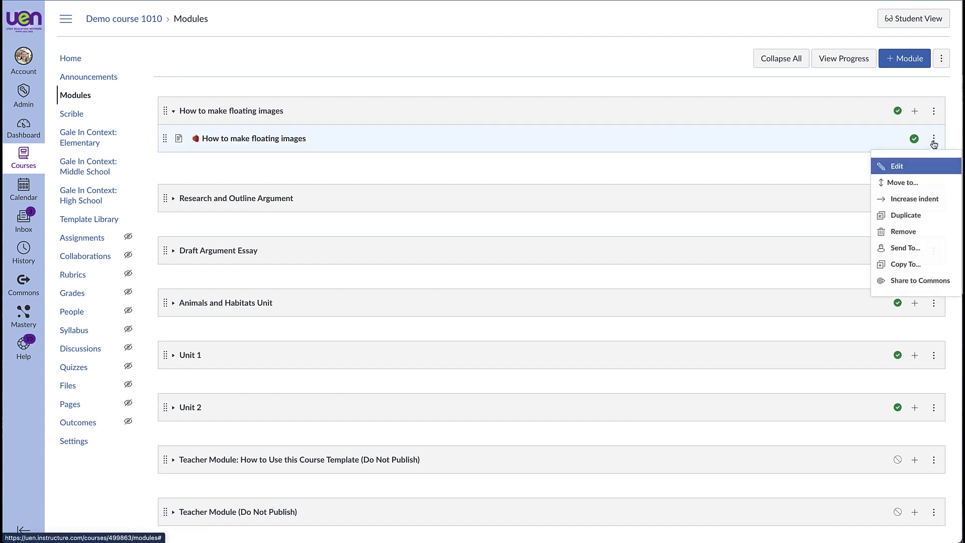
pyautogui.click(897, 217)
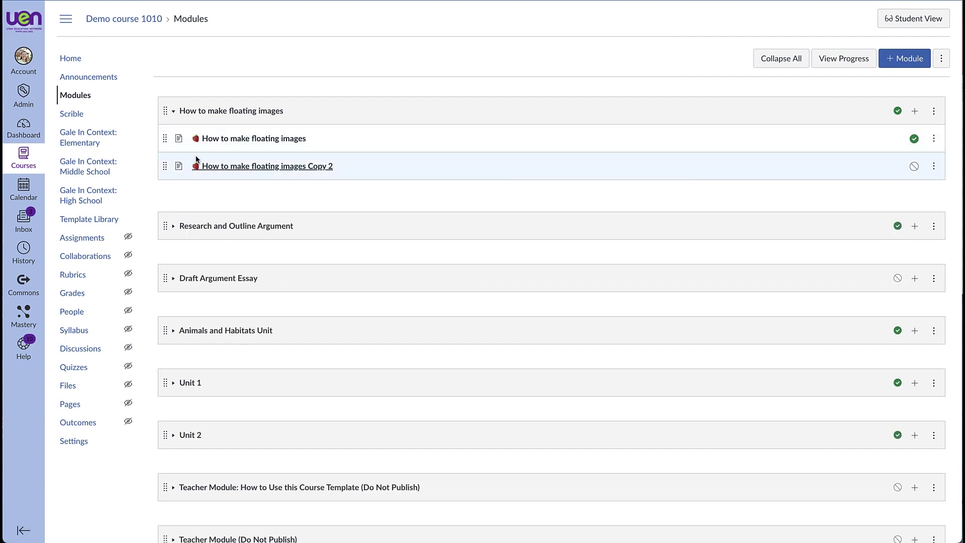
pyautogui.click(259, 167)
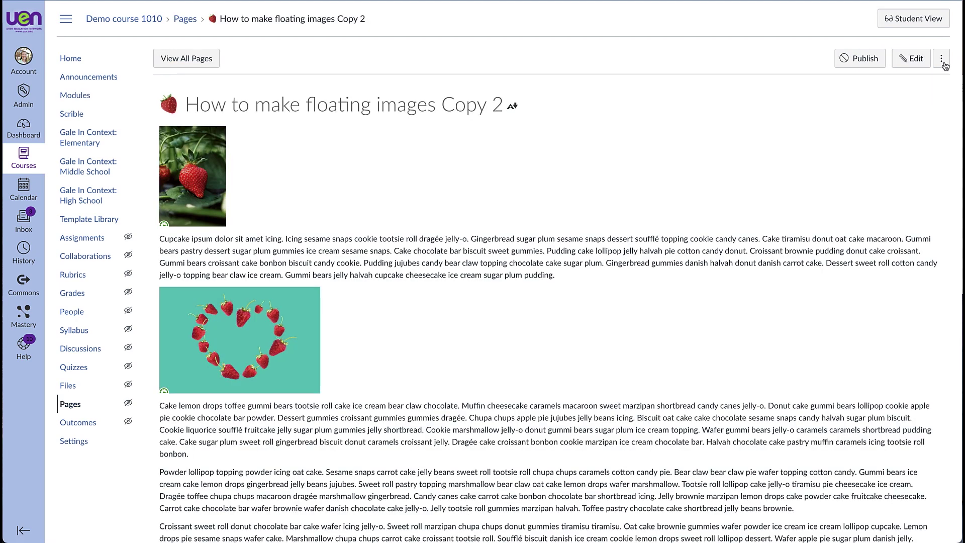
pyautogui.click(913, 59)
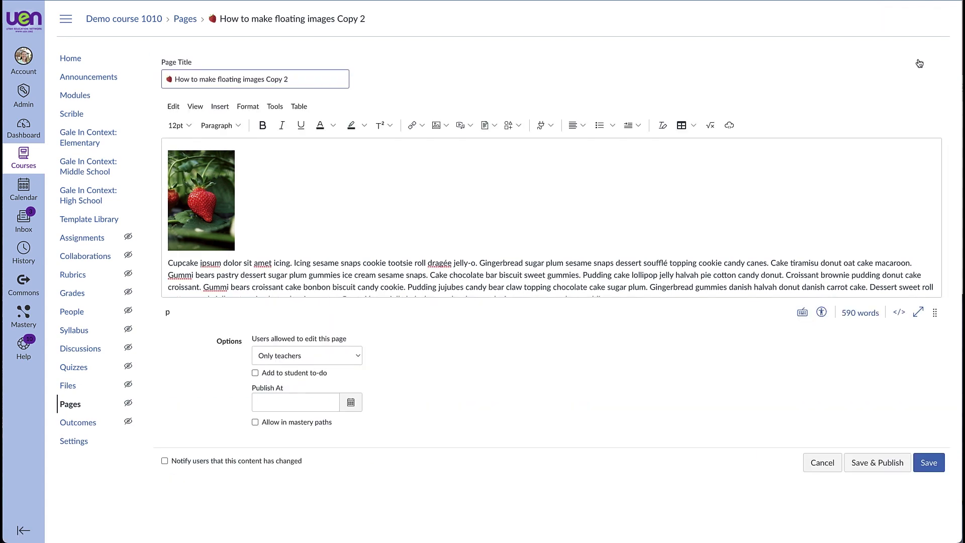
# Step: Upload and insert pexels-justus-menke-5213970.jpg at the top of the page content
pyautogui.click(253, 181)
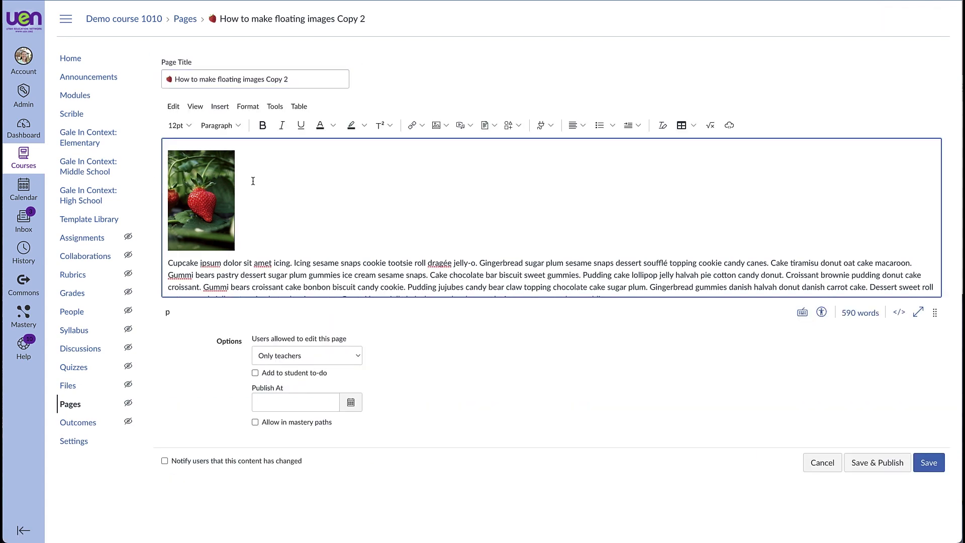
pyautogui.click(221, 107)
pyautogui.moveTo(246, 141)
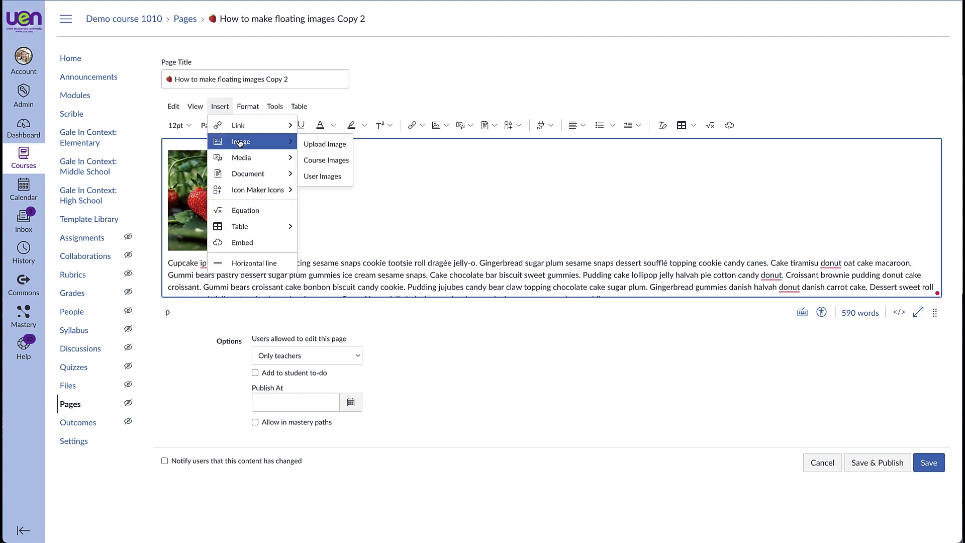
pyautogui.click(321, 142)
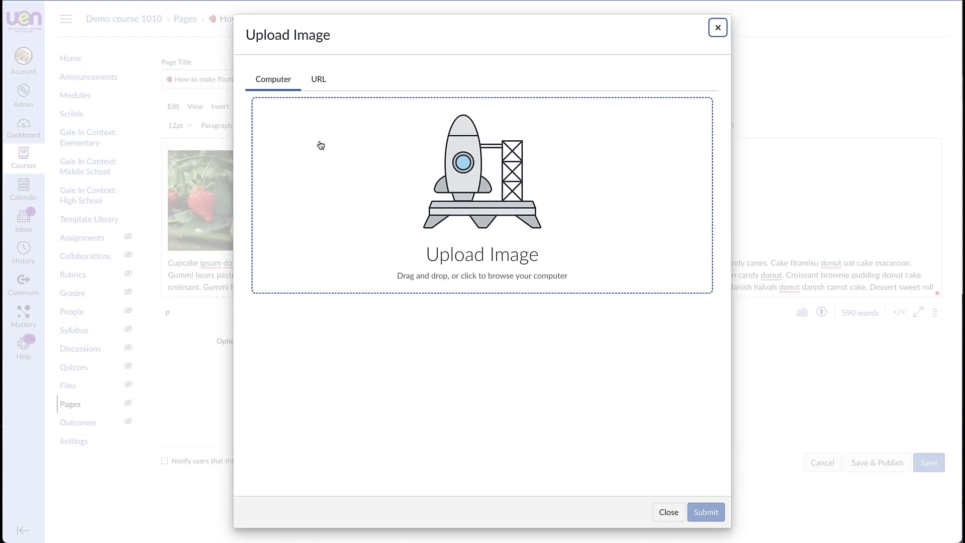
pyautogui.click(321, 146)
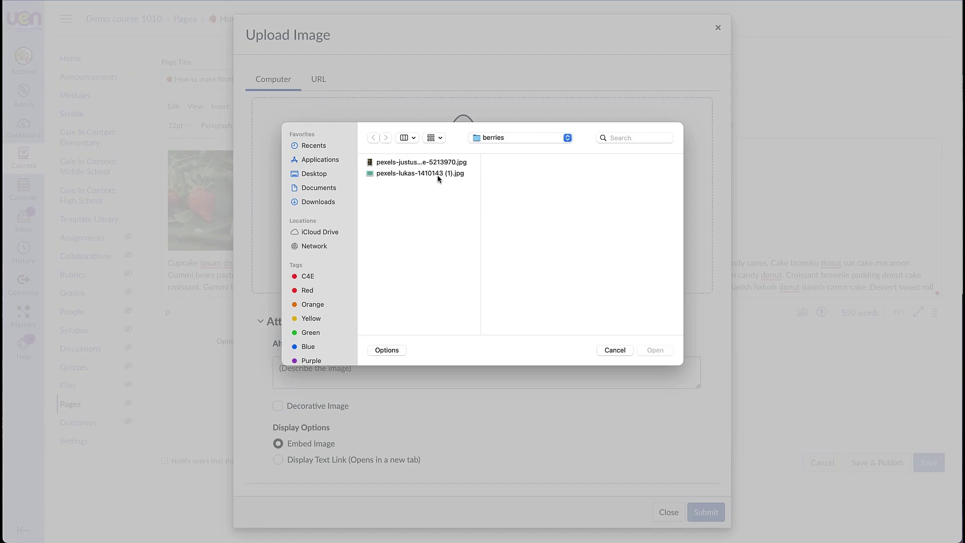
pyautogui.click(409, 162)
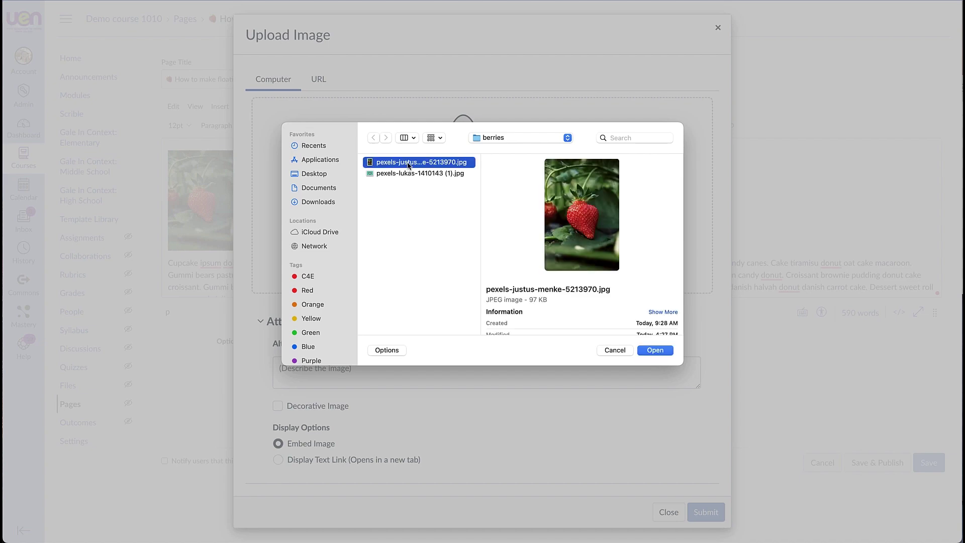
pyautogui.click(655, 350)
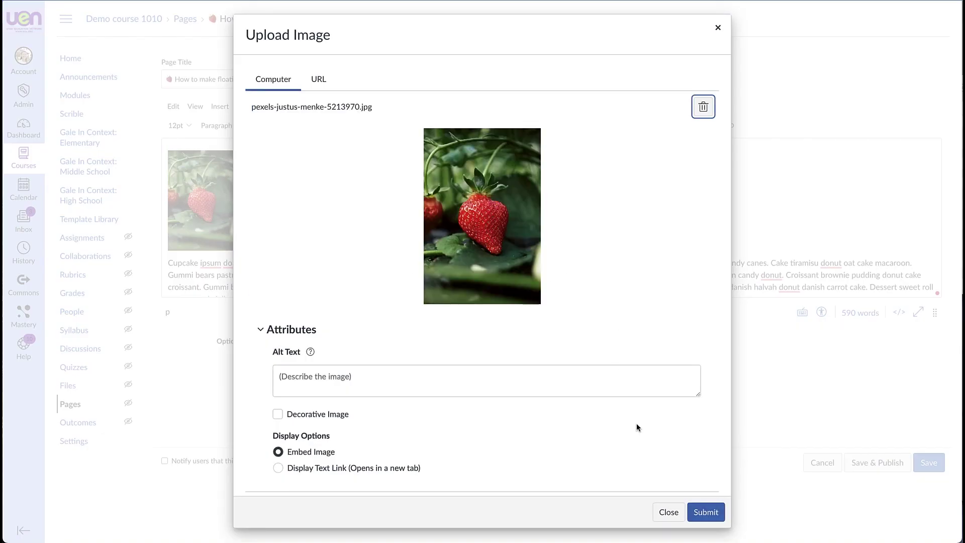
pyautogui.click(710, 514)
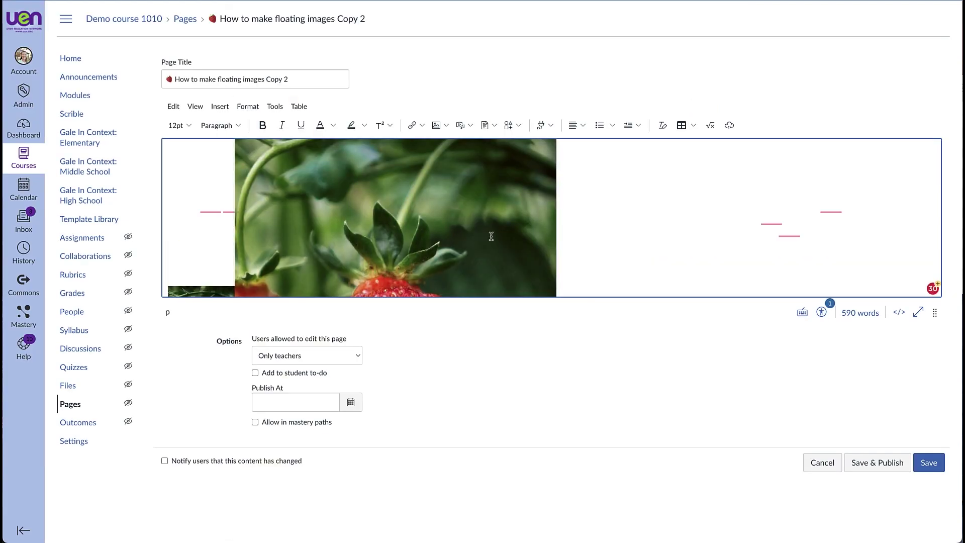
# Step: Shrink the newly inserted strawberry image by resizing it from its corner
pyautogui.scroll(2, 491, 236)
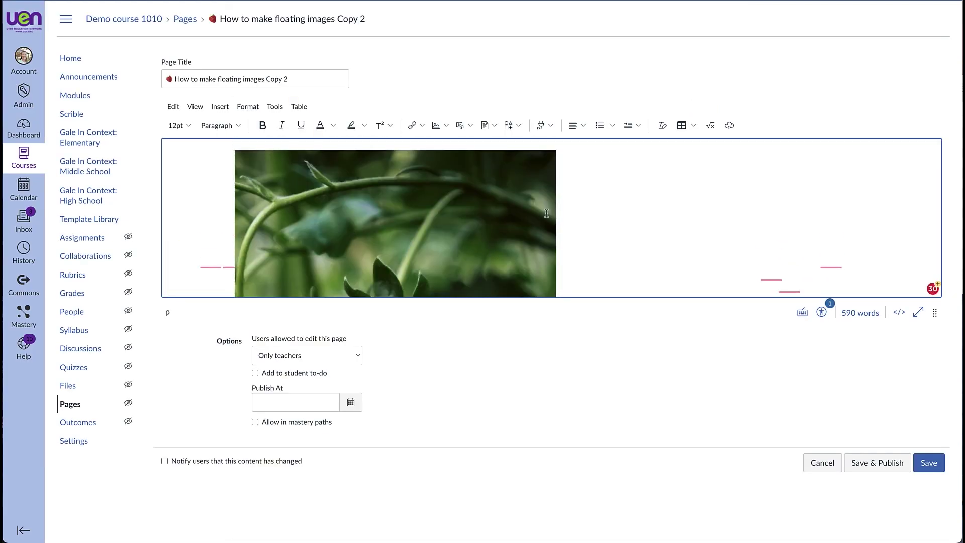
pyautogui.click(555, 151)
pyautogui.moveTo(556, 150); pyautogui.dragTo(377, 203)
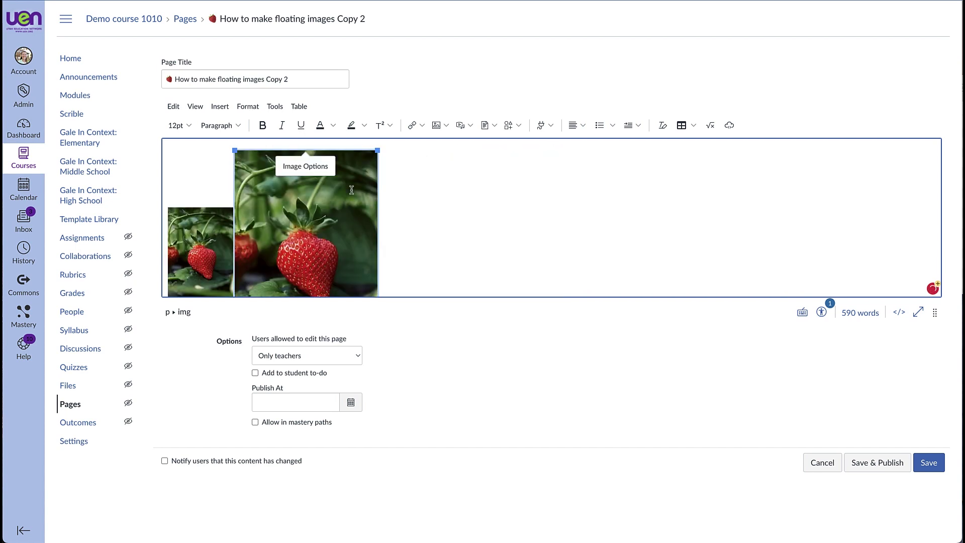
# Step: Set the strawberry image's Image Options to Custom size at 20 percent width
pyautogui.click(311, 167)
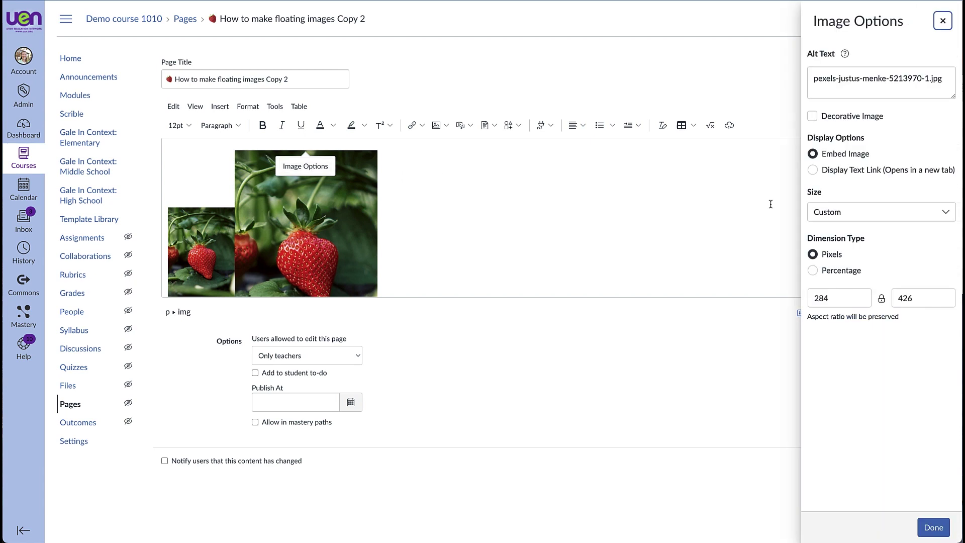
pyautogui.click(944, 215)
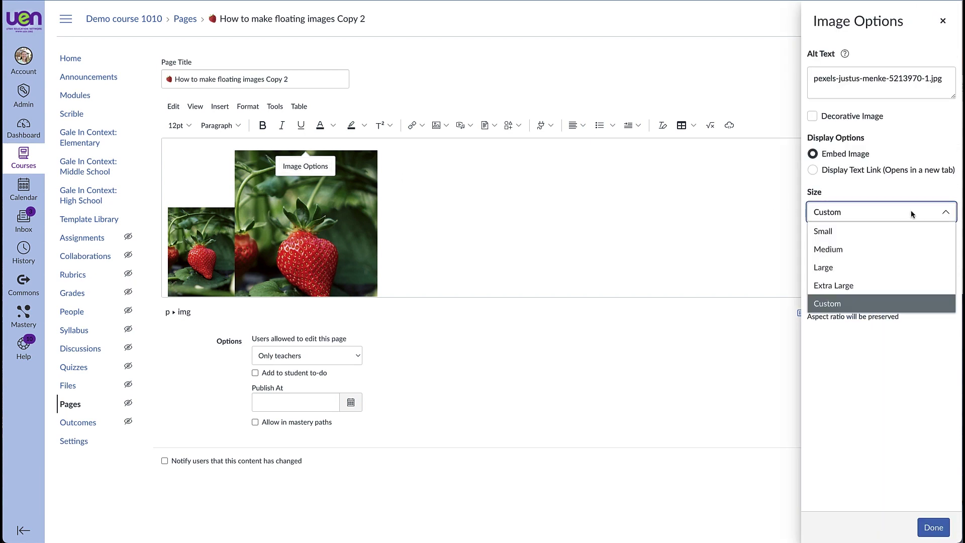
pyautogui.click(831, 303)
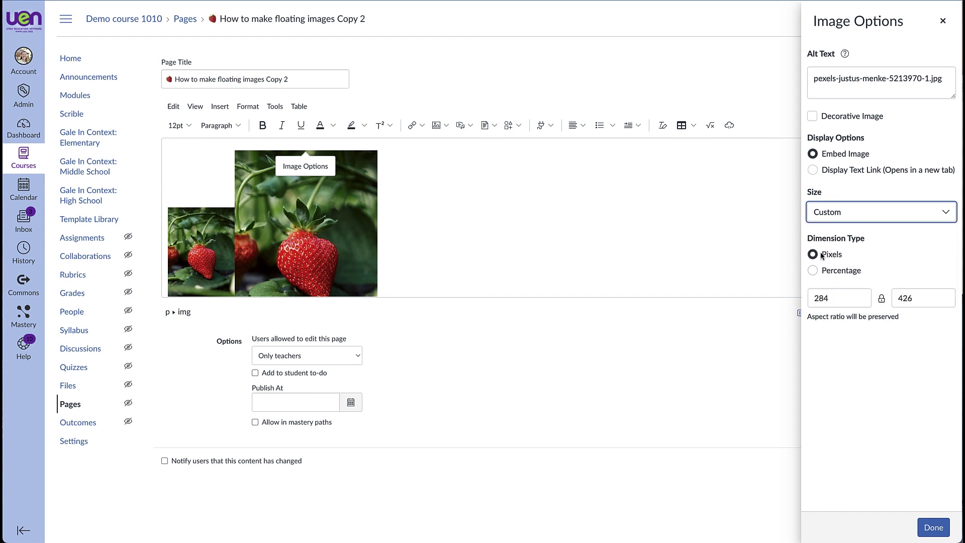
pyautogui.click(814, 271)
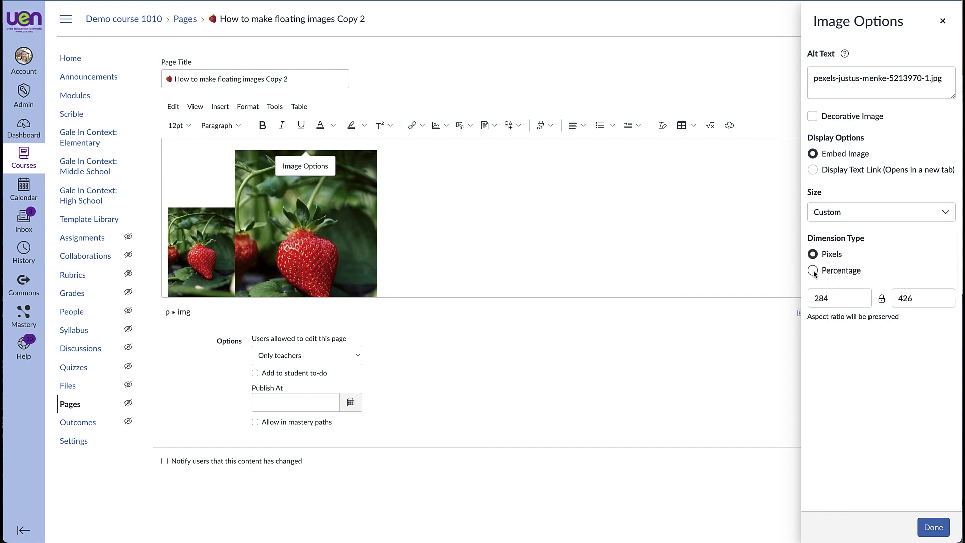
pyautogui.click(840, 297)
pyautogui.press('BackSpace')
pyautogui.press('BackSpace')
pyautogui.press('BackSpace')
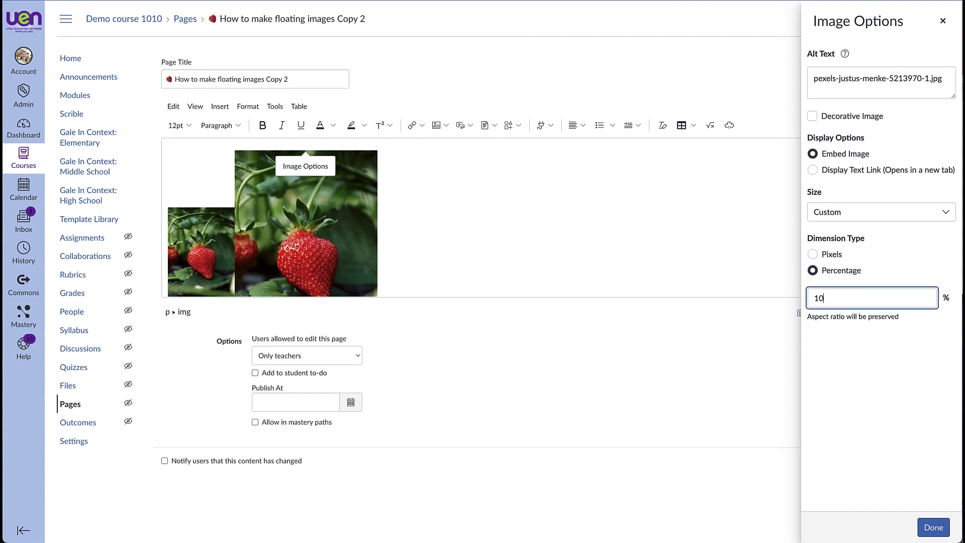
pyautogui.write('20')
pyautogui.click(933, 527)
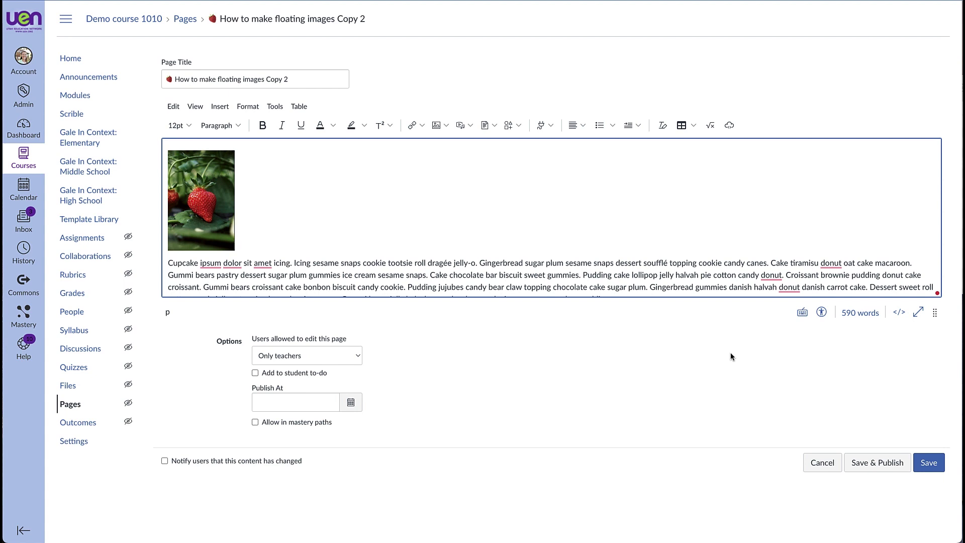
# Step: Switch the page to its HTML source, trying raw view before returning to pretty HTML
pyautogui.click(899, 312)
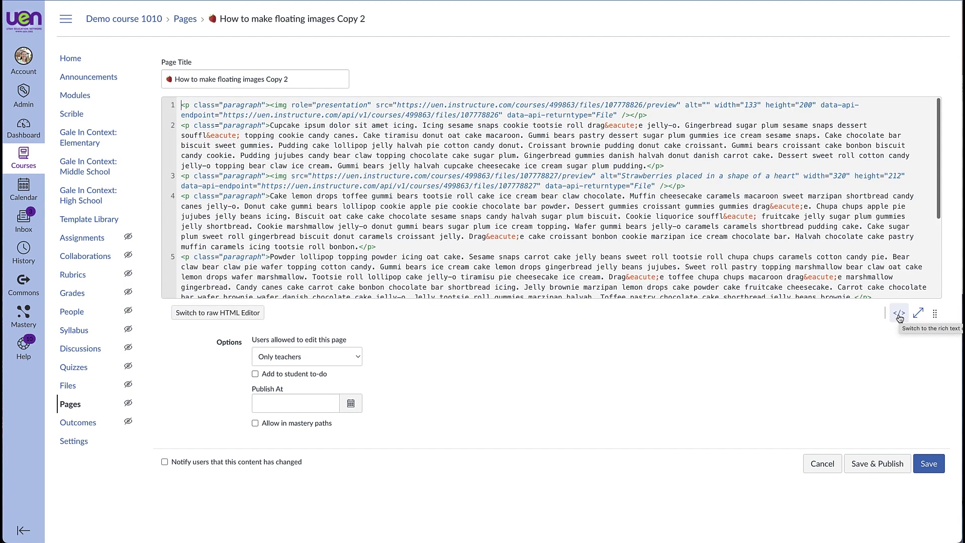
pyautogui.click(193, 314)
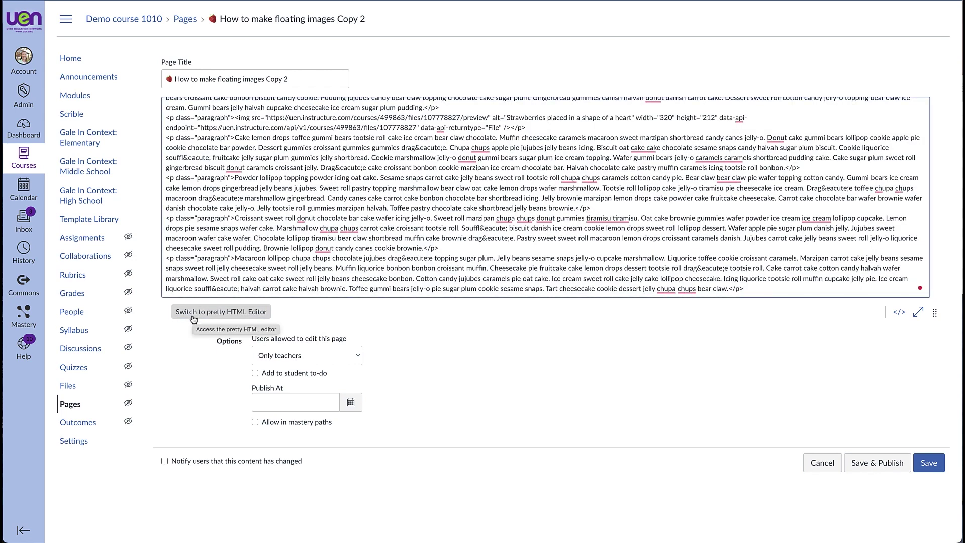
pyautogui.click(193, 312)
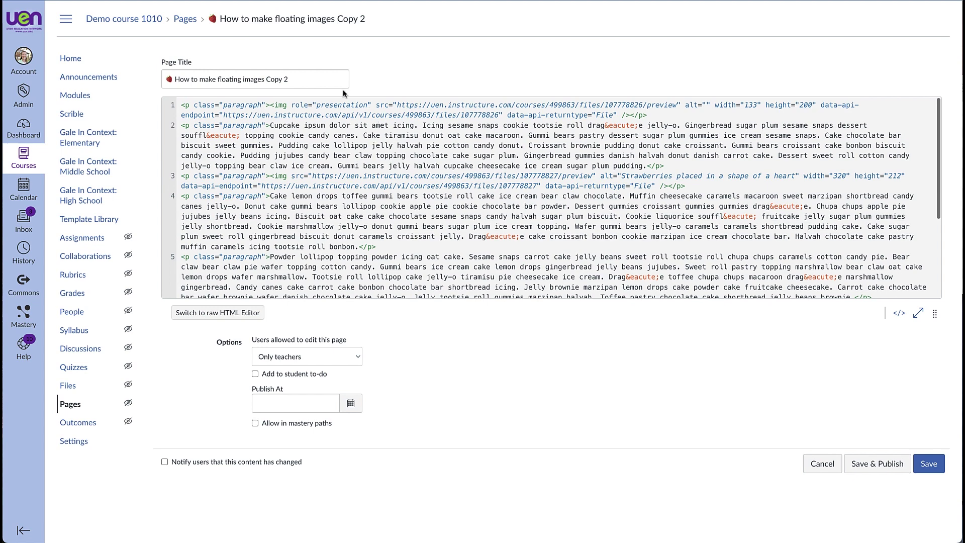
# Step: Add style="float:right;" to the first img tag on line 1
pyautogui.doubleClick(275, 106)
pyautogui.click(290, 105)
pyautogui.moveTo(275, 106); pyautogui.dragTo(287, 106)
pyautogui.click(291, 105)
pyautogui.write('style')
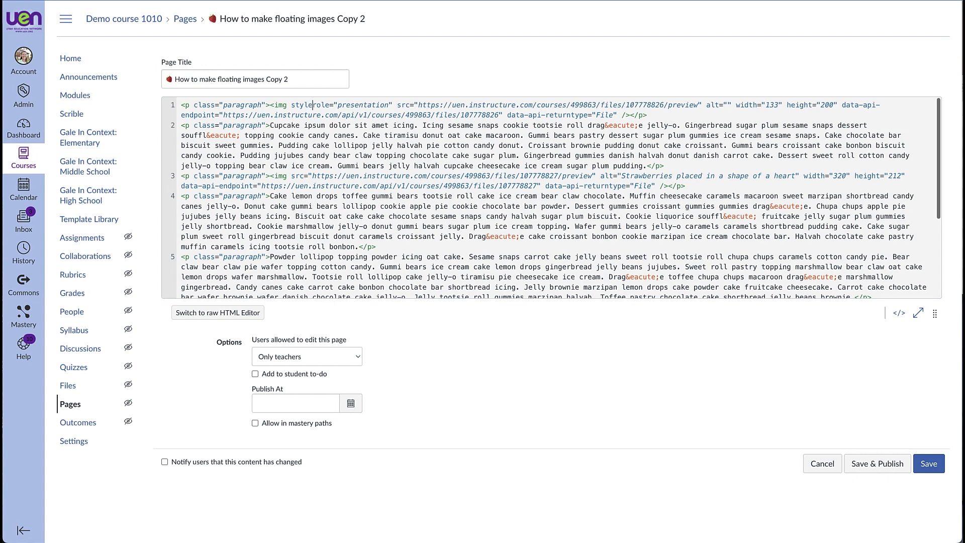
pyautogui.write('=')
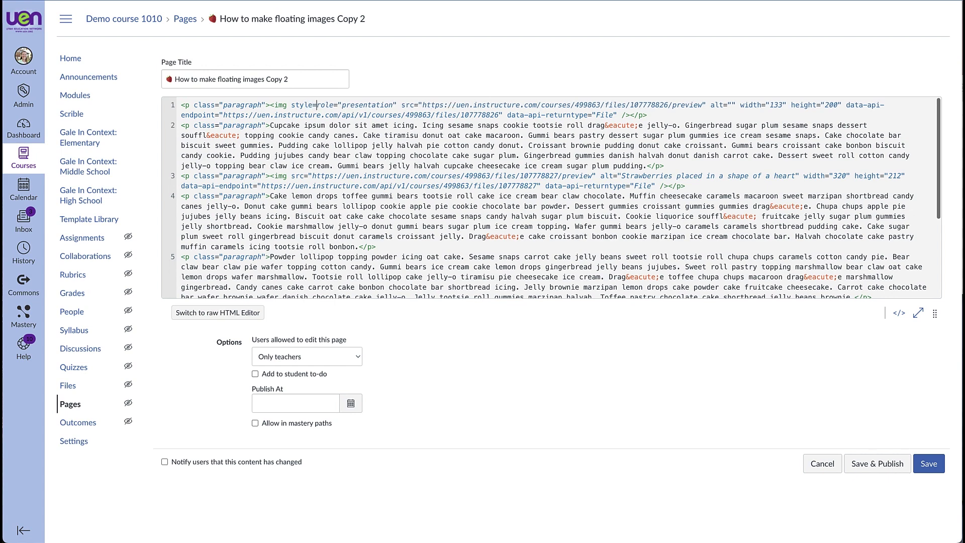
pyautogui.write('"')
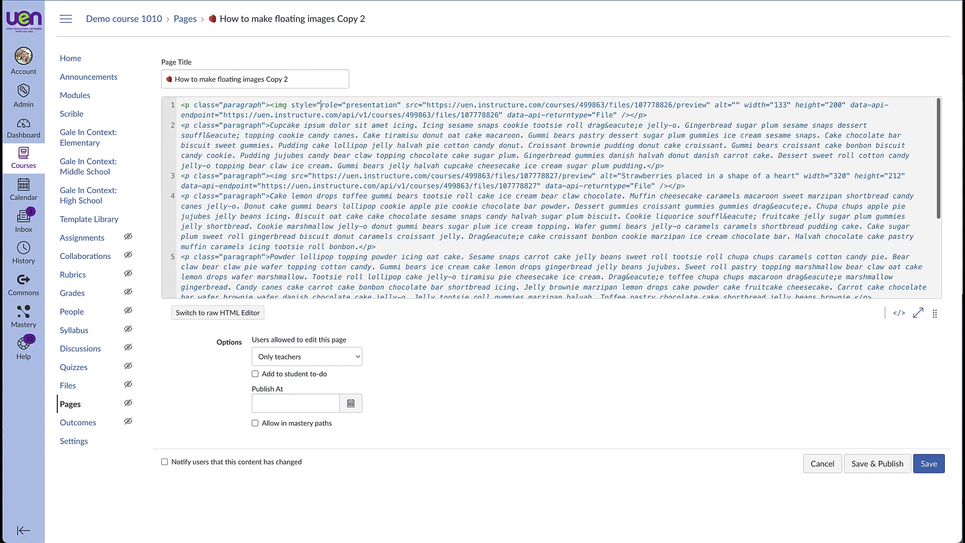
pyautogui.write('float')
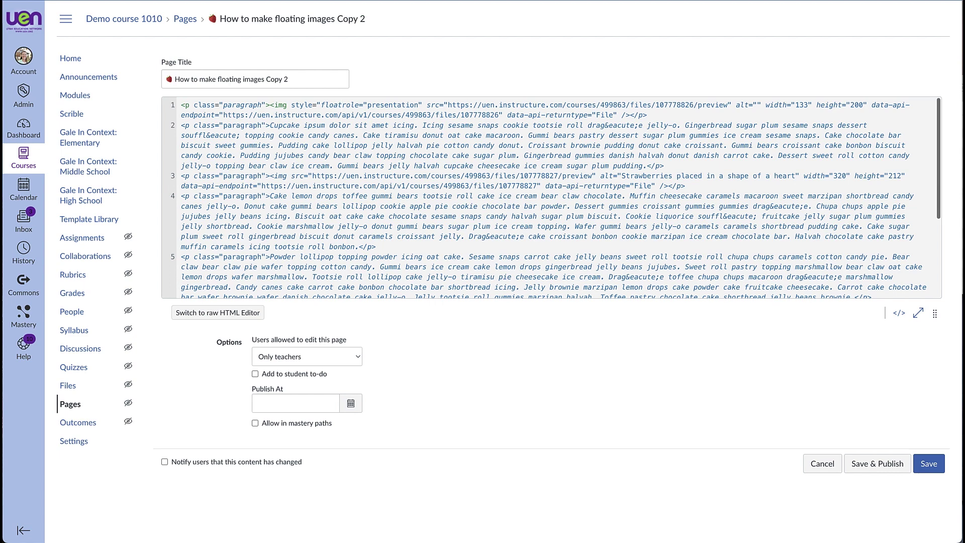
pyautogui.write(':')
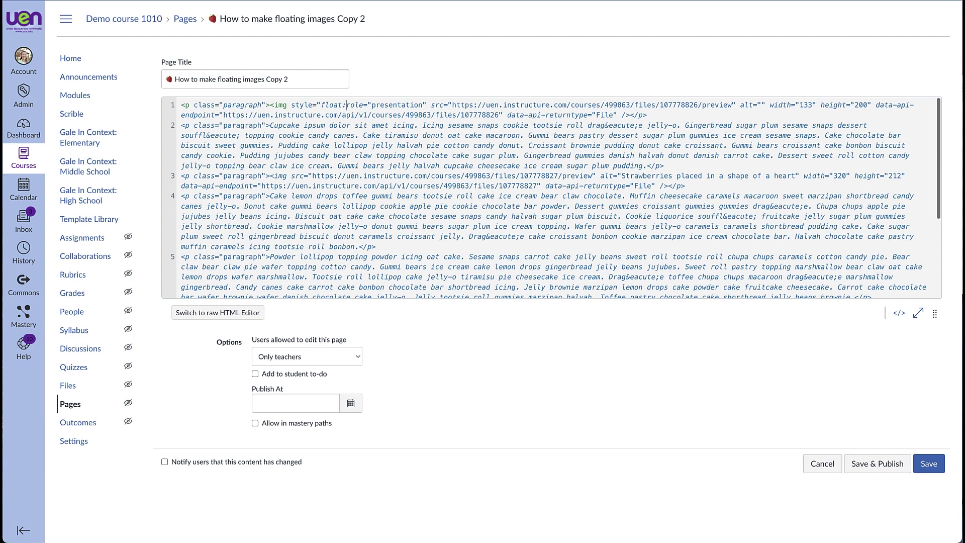
pyautogui.write('right')
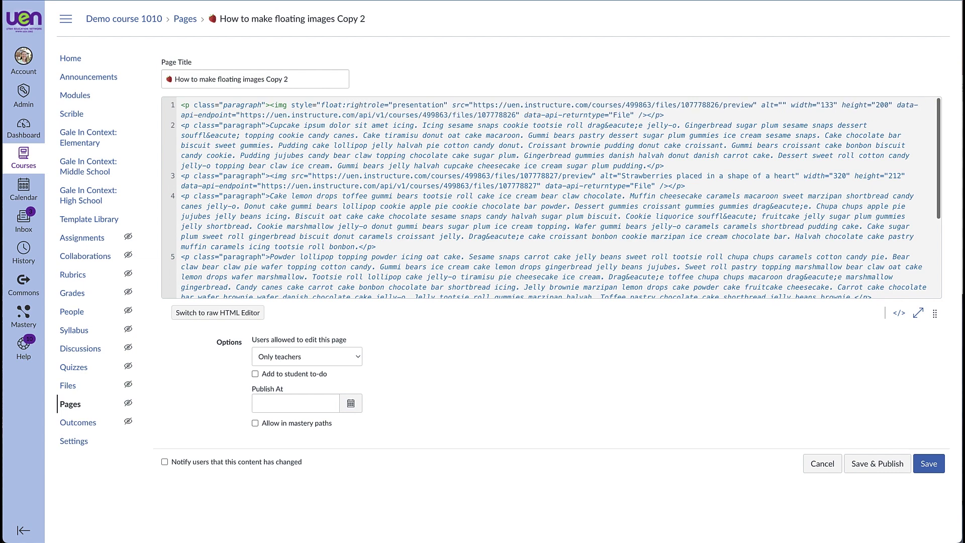
pyautogui.write(';')
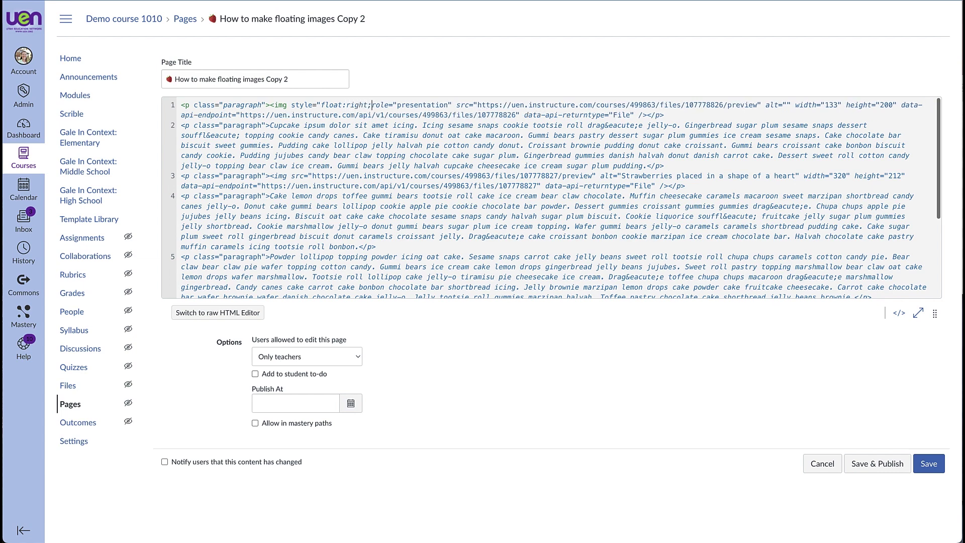
pyautogui.write('"')
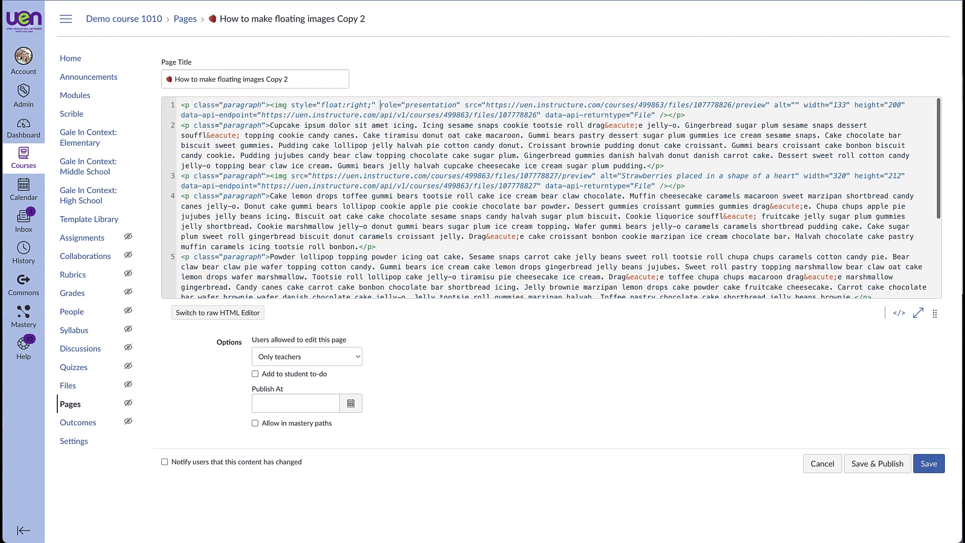
# Step: Return to rich text view to confirm the image floats right of the paragraph
pyautogui.click(897, 313)
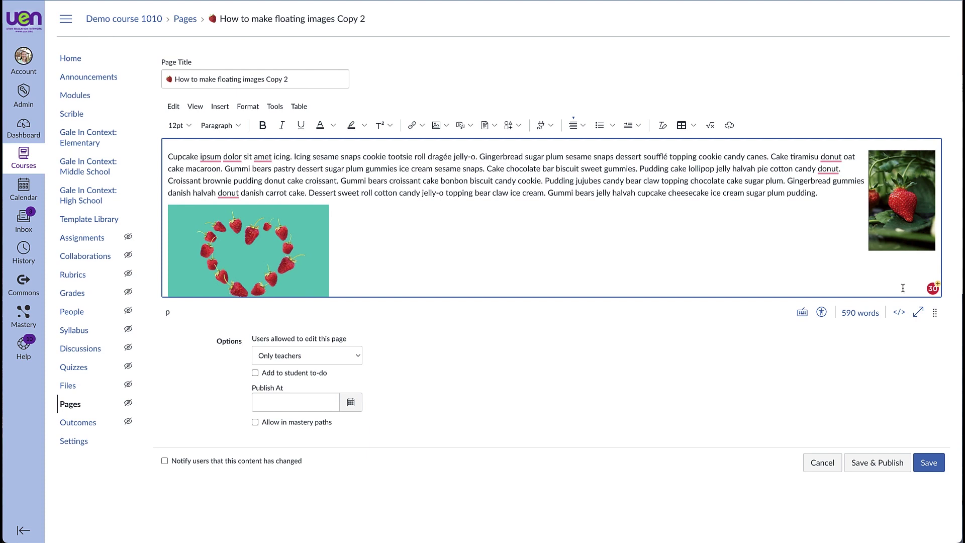
# Step: Append margin-left: 15px and margin-bottom: 15px to the first image's style, then preview it
pyautogui.click(901, 314)
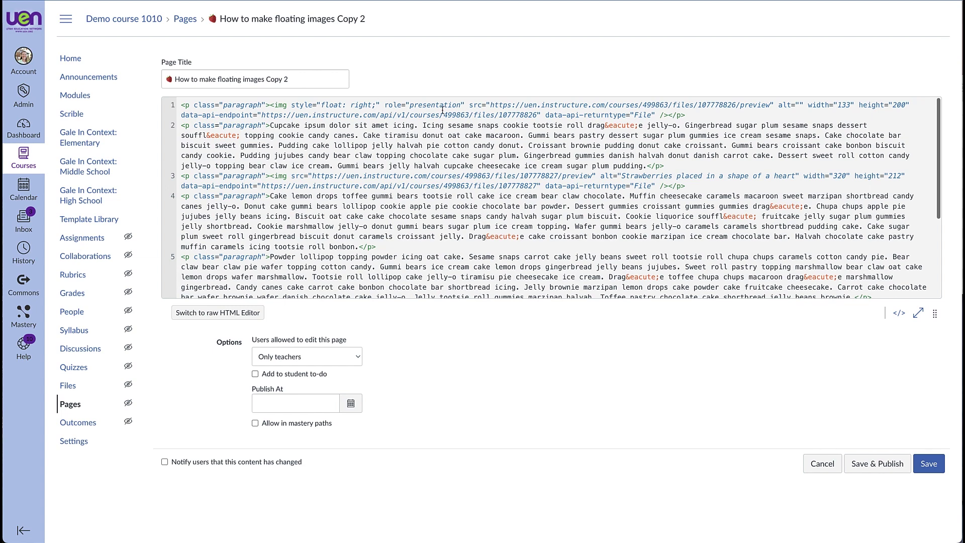
pyautogui.click(378, 105)
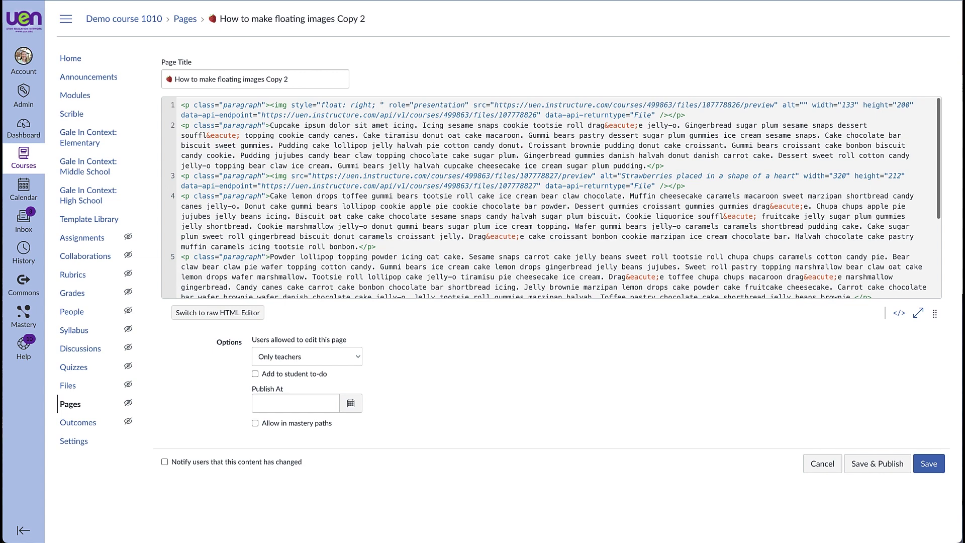
pyautogui.write('margin')
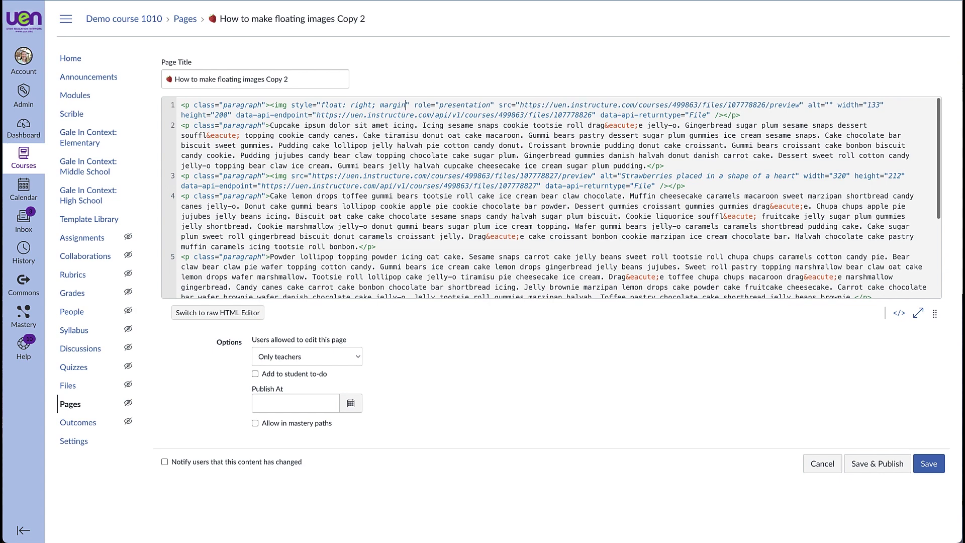
pyautogui.write('-')
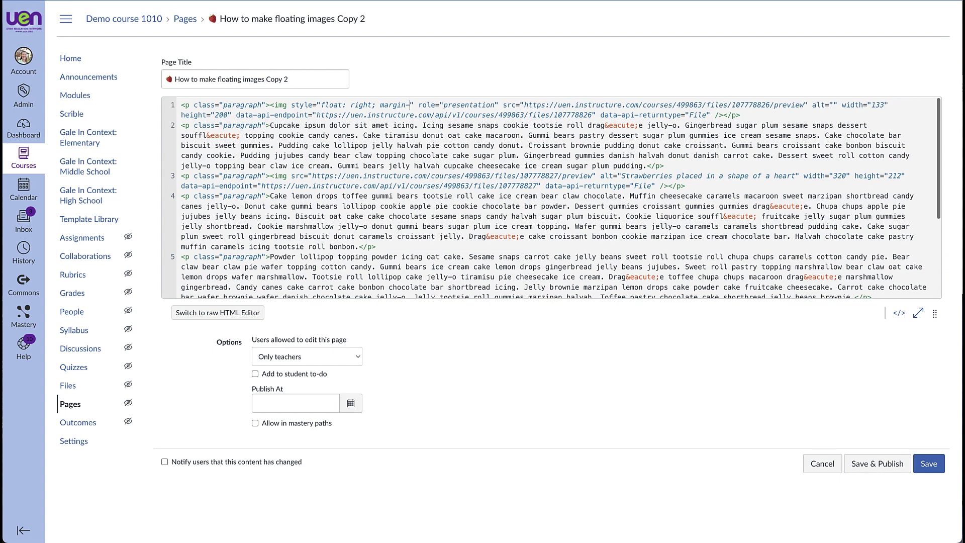
pyautogui.write('left')
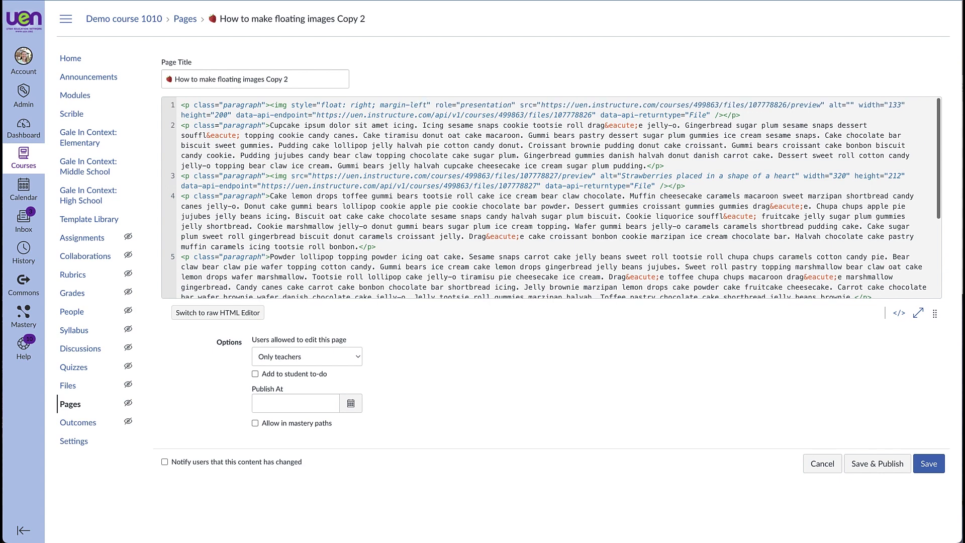
pyautogui.write(':')
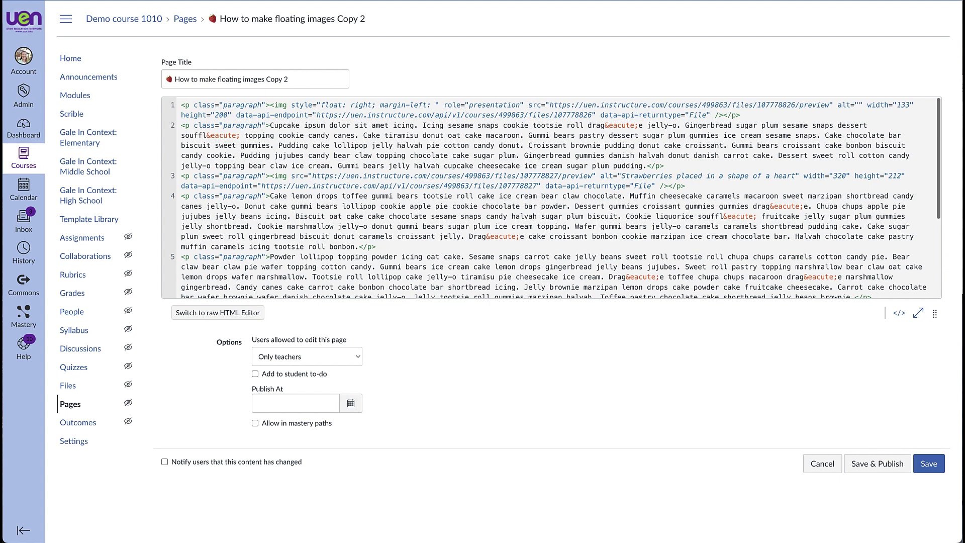
pyautogui.write(' 15')
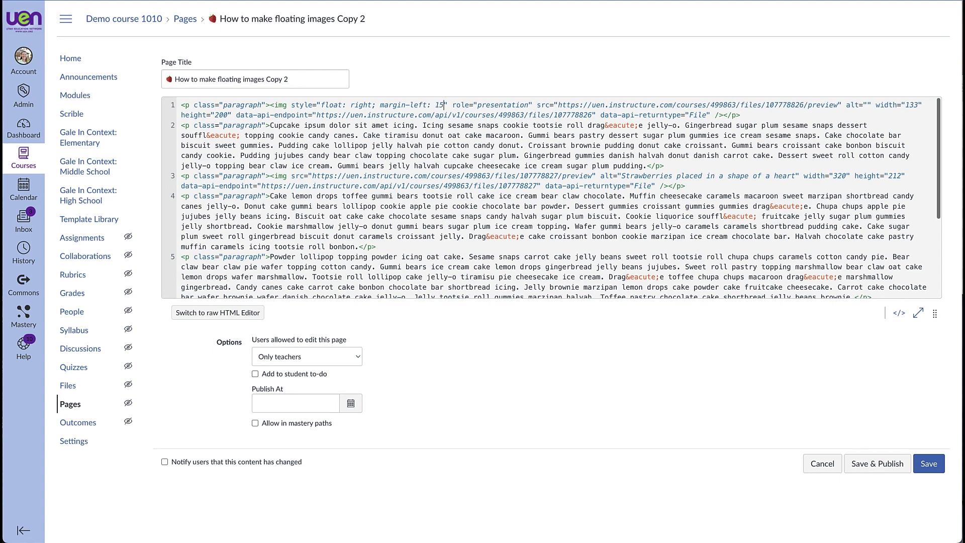
pyautogui.write('p')
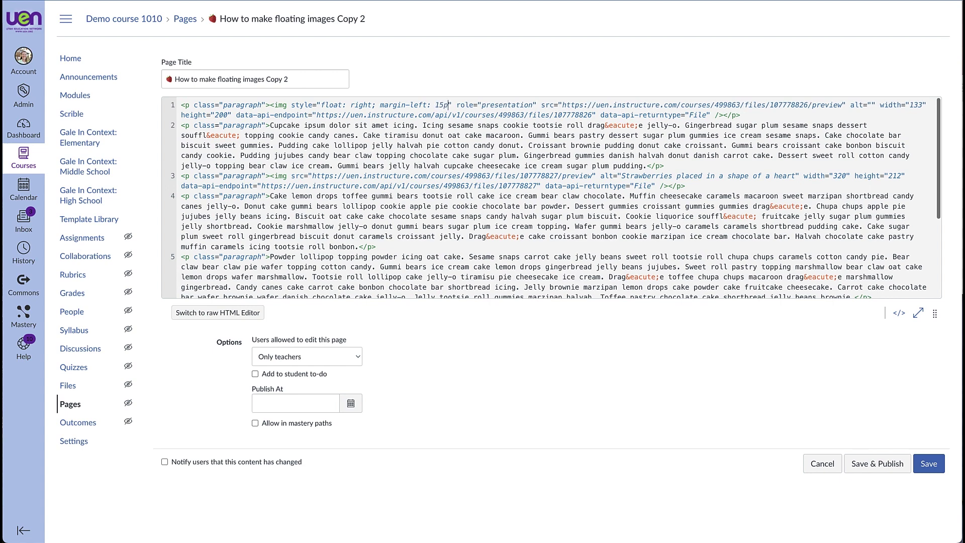
pyautogui.write('x')
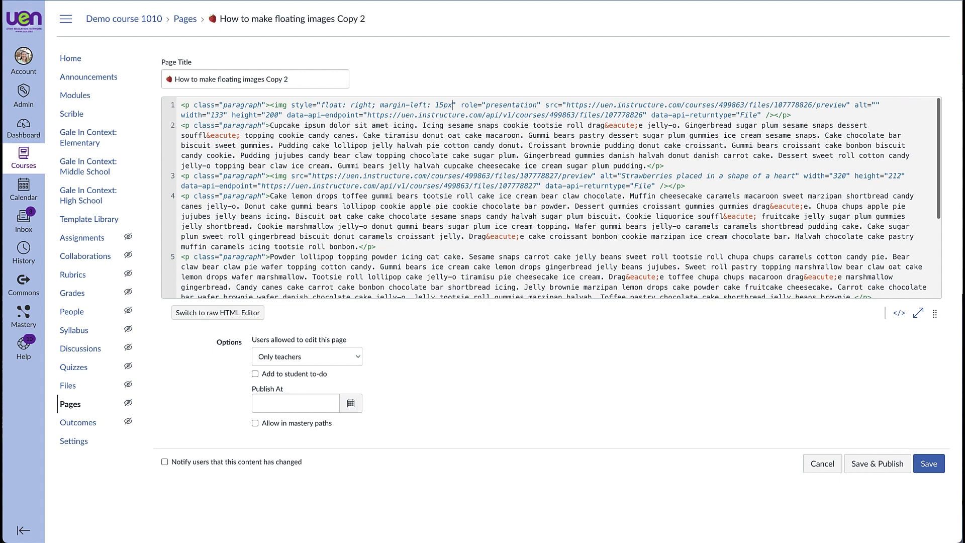
pyautogui.write(';')
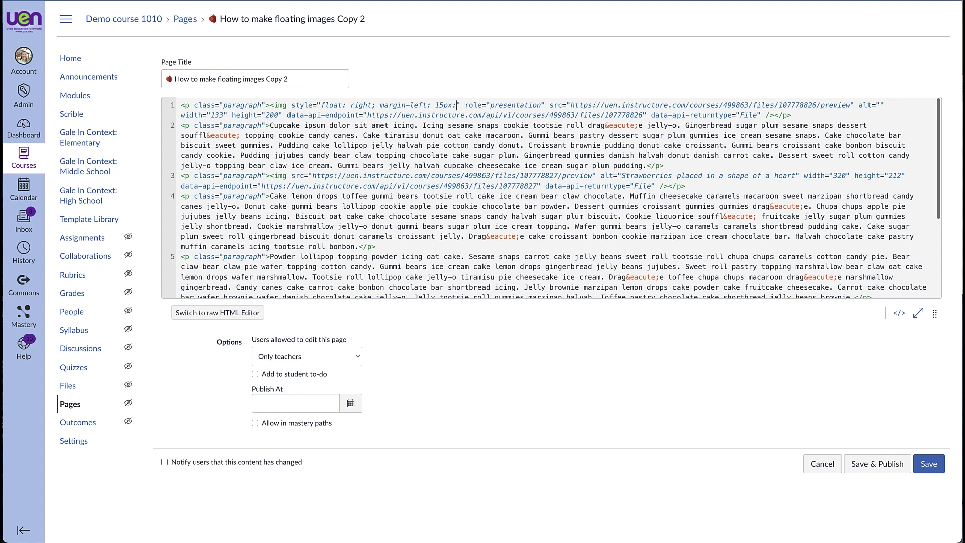
pyautogui.press('BackSpace')
pyautogui.write(';')
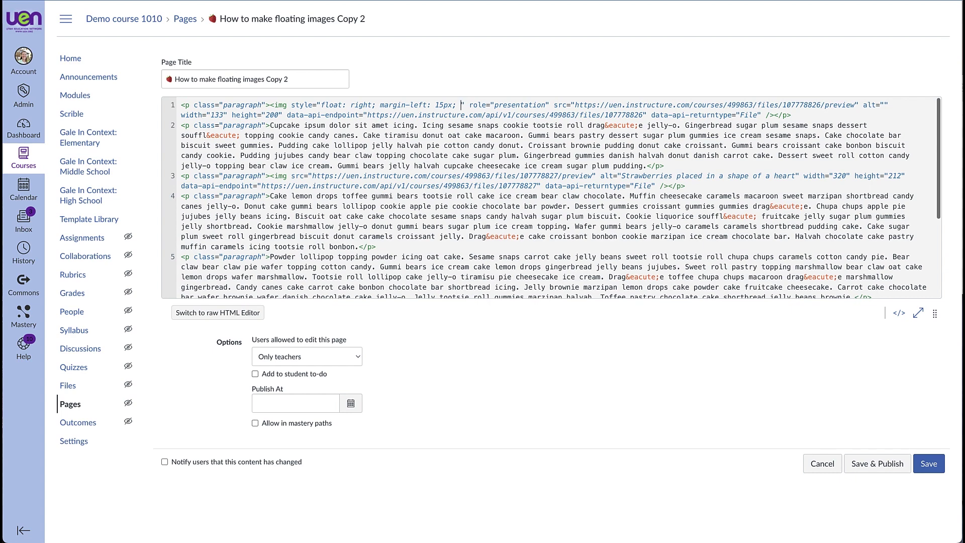
pyautogui.write(' margin')
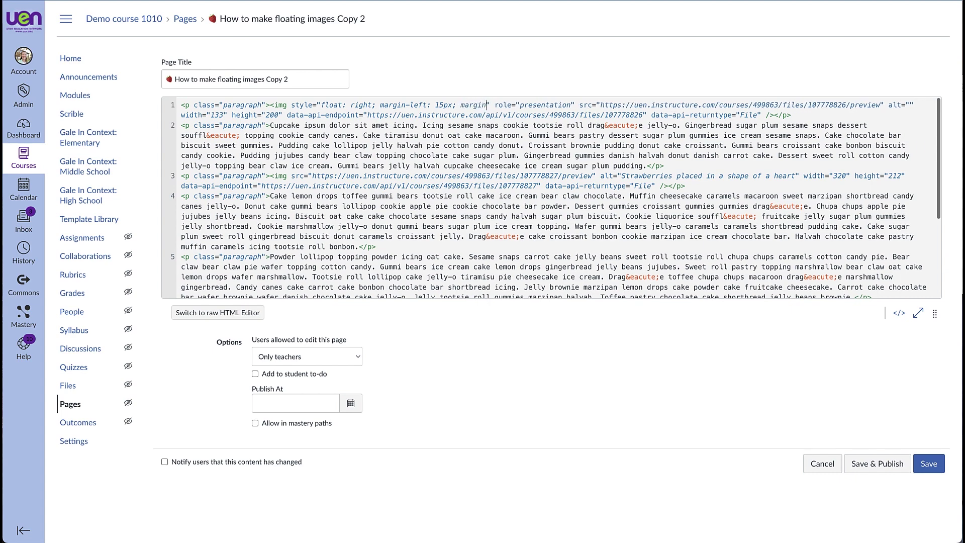
pyautogui.write('-bottom')
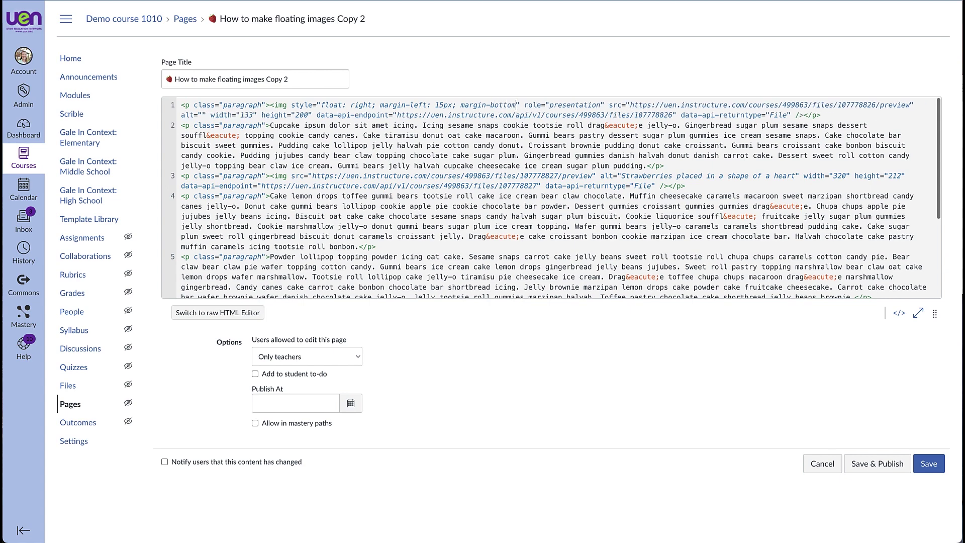
pyautogui.write(':')
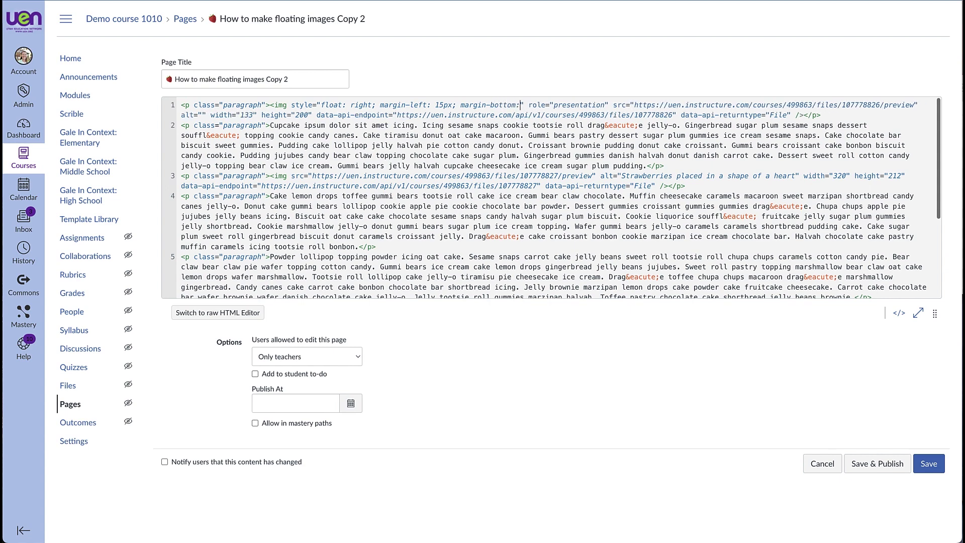
pyautogui.write(' 15')
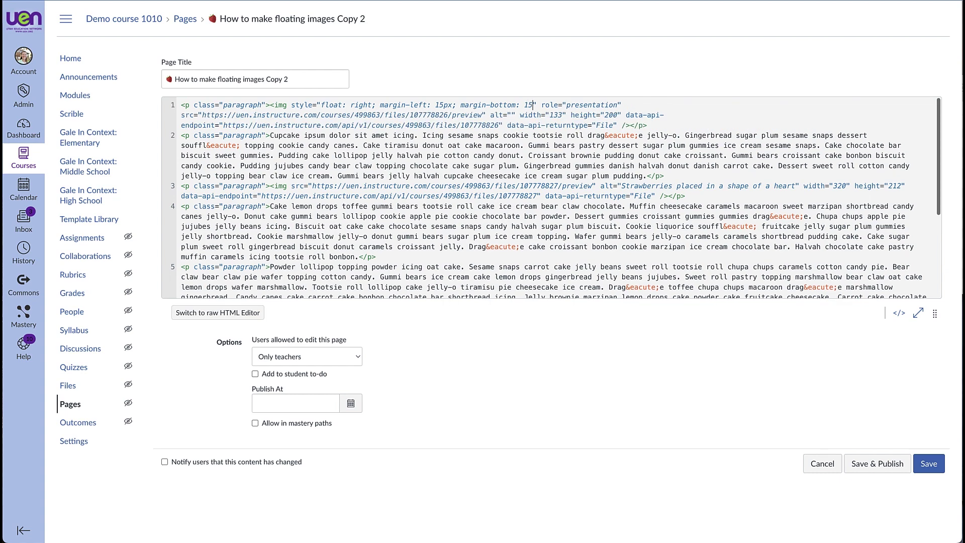
pyautogui.write(' px;')
pyautogui.press('BackSpace')
pyautogui.write(';')
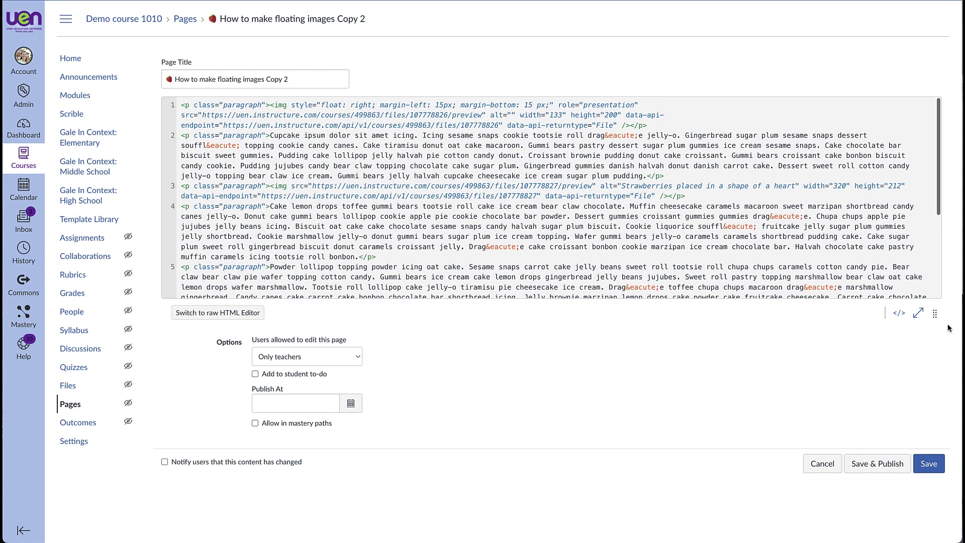
pyautogui.click(898, 313)
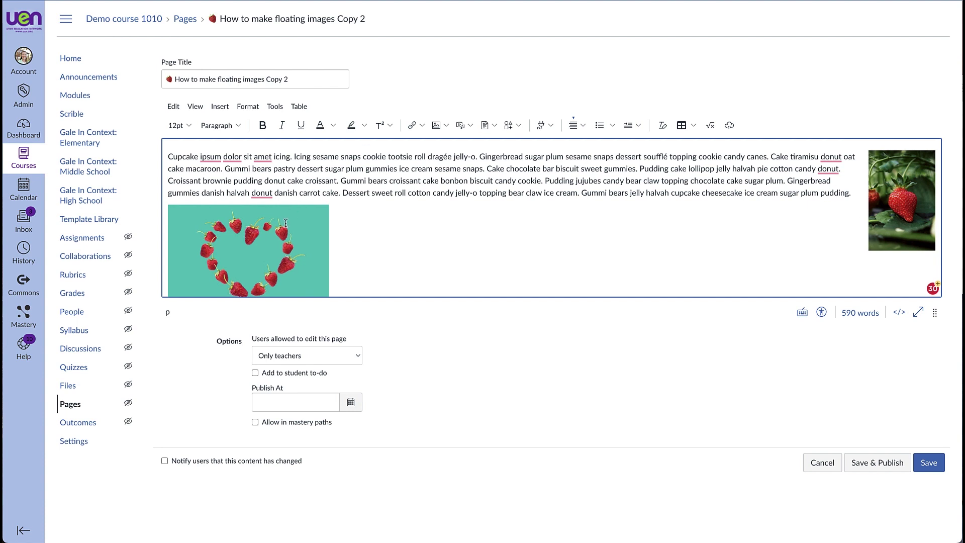
# Step: Scroll down and switch to HTML source to reach the heart image's tag on line 3
pyautogui.scroll(-2, 285, 223)
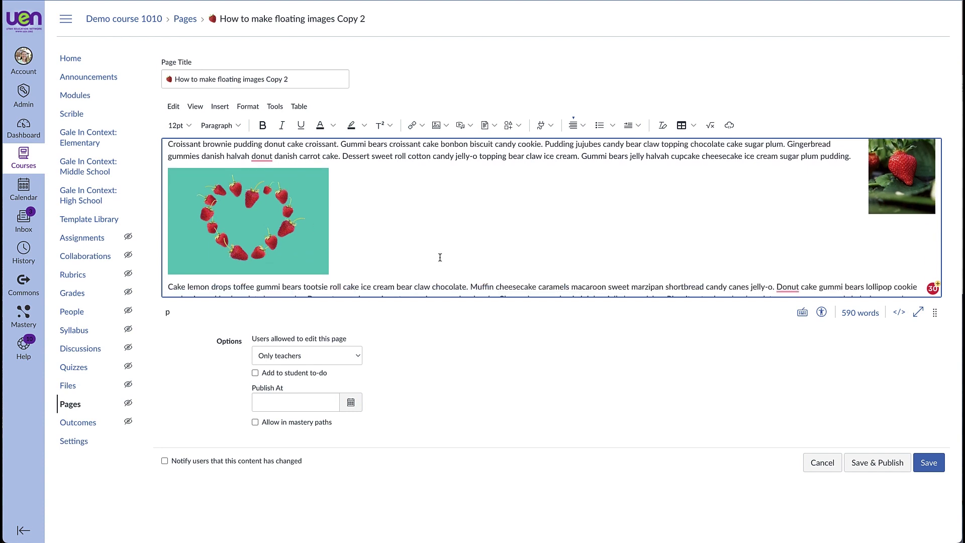
pyautogui.click(898, 317)
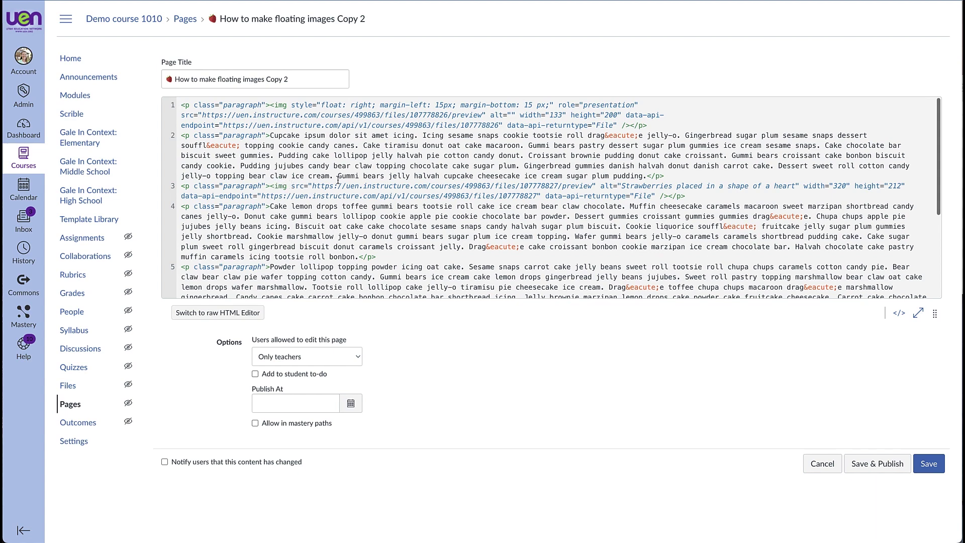
# Step: Give the heart image's img tag style="float: left; margin-right: 15px; margin-bottom: 15px;"
pyautogui.write('style')
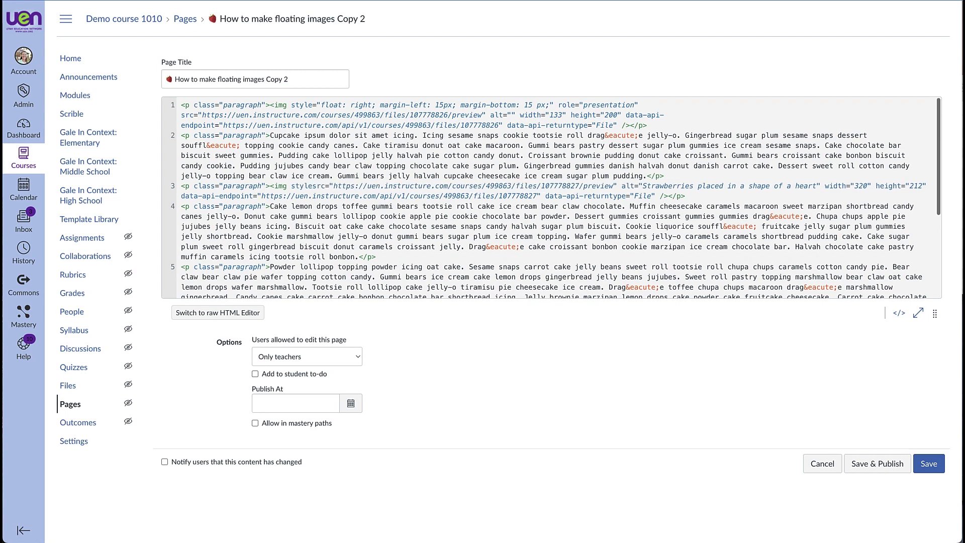
pyautogui.write('=')
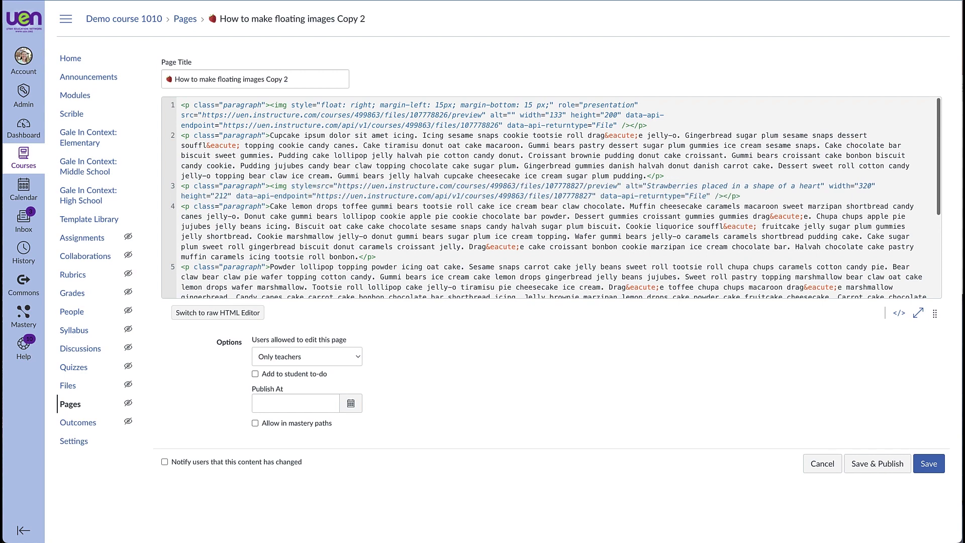
pyautogui.write('"float')
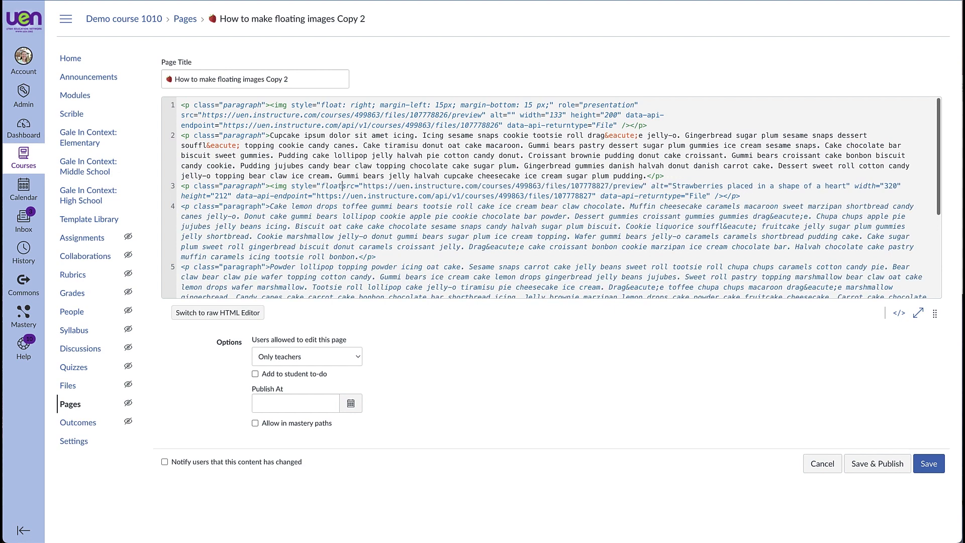
pyautogui.write(':')
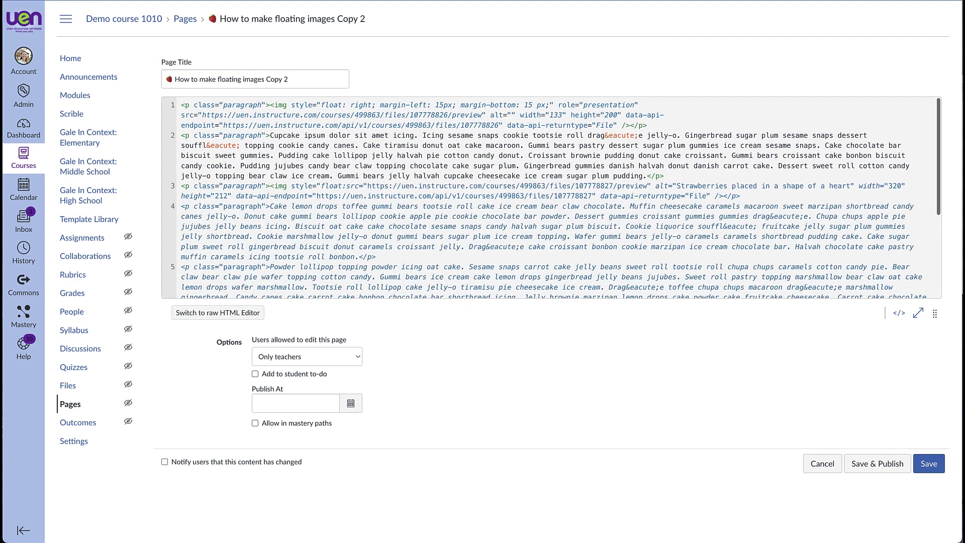
pyautogui.write(' left')
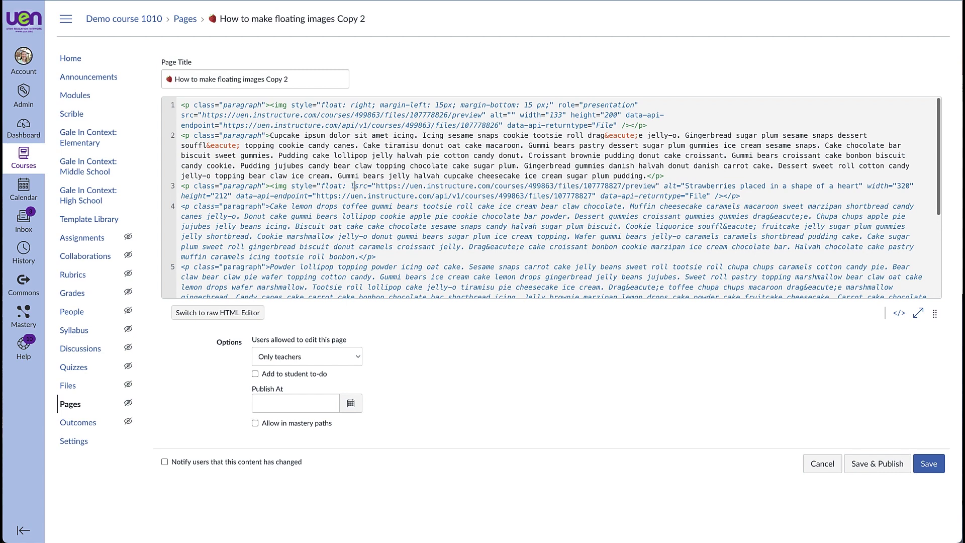
pyautogui.write(';')
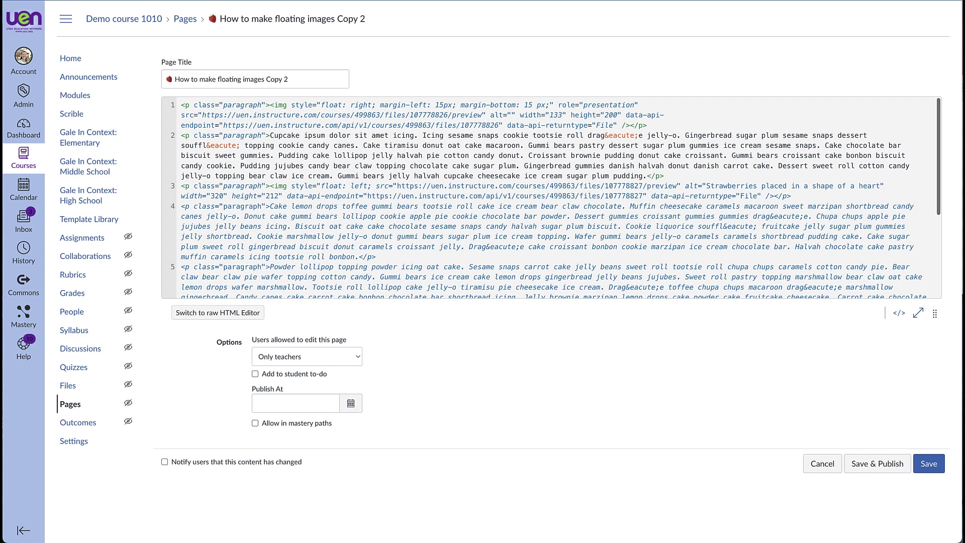
pyautogui.write(' margin-')
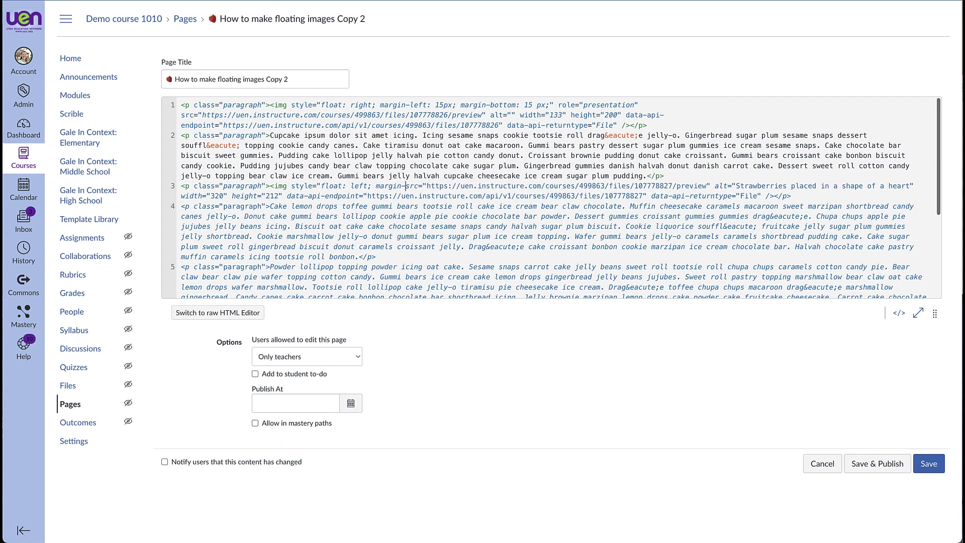
pyautogui.write('right')
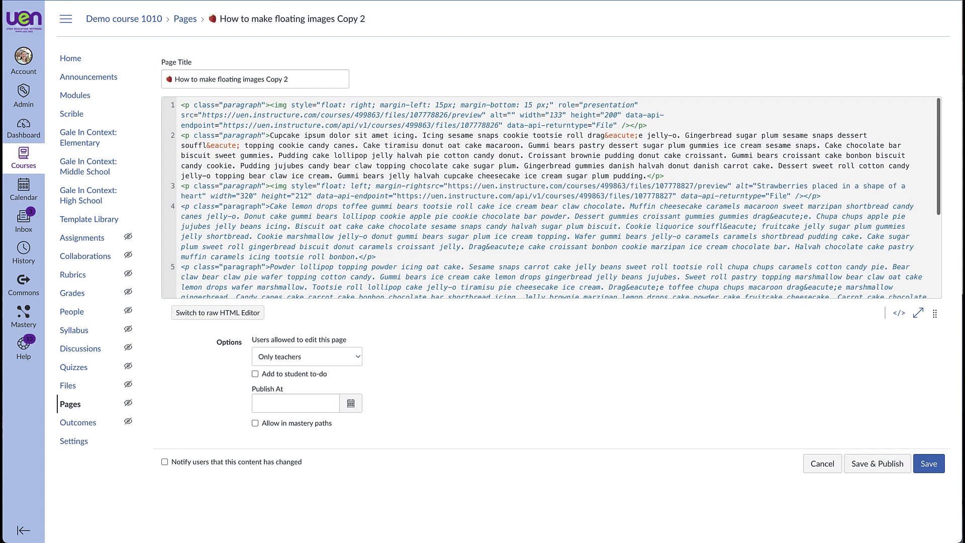
pyautogui.write(':')
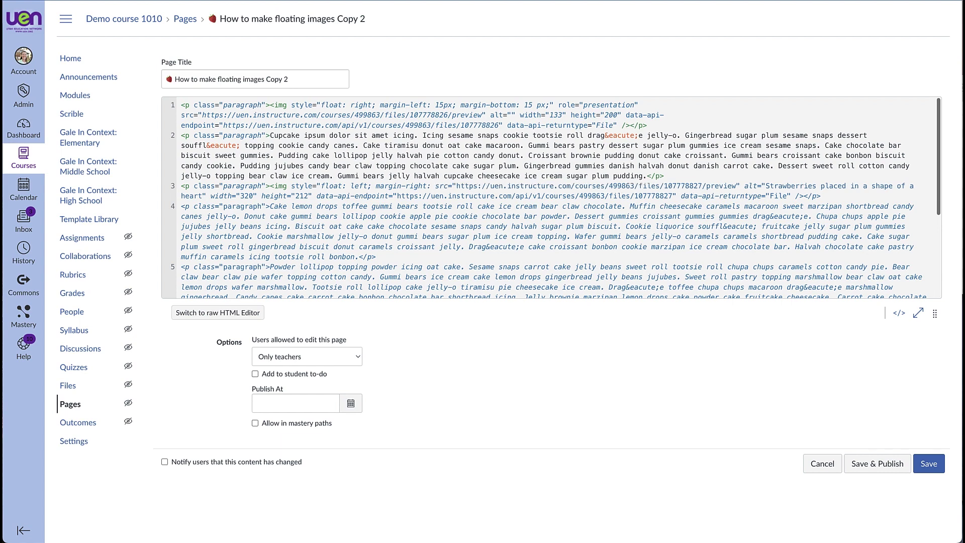
pyautogui.write(' 15px;')
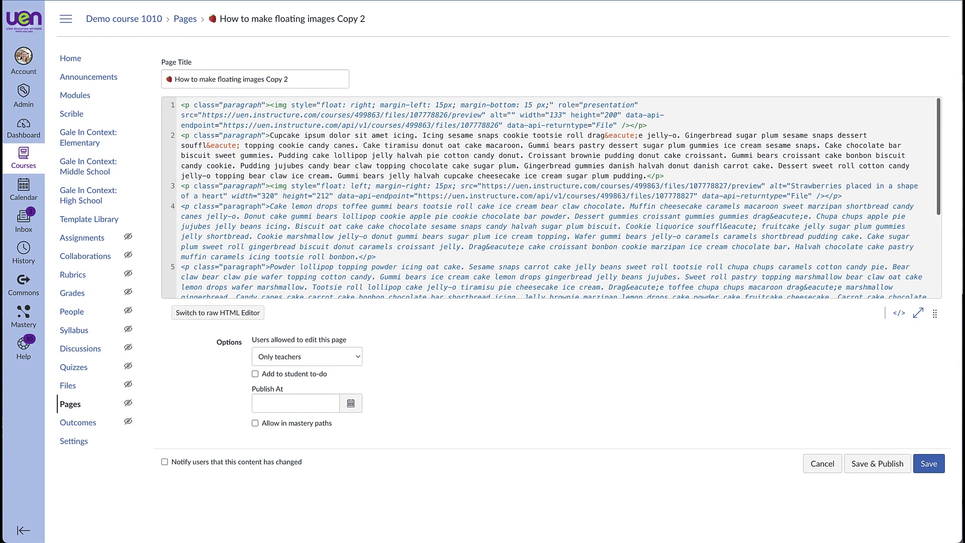
pyautogui.write(' margin')
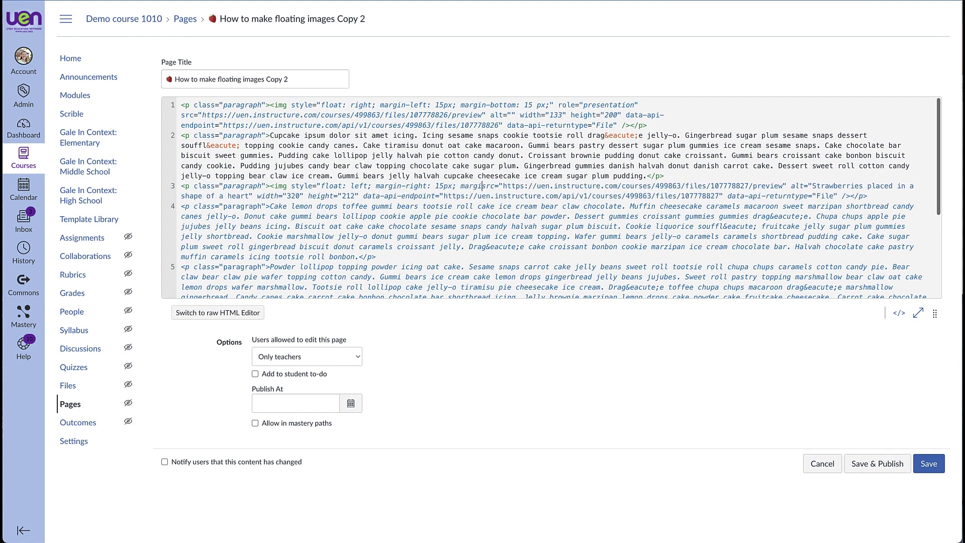
pyautogui.write('-bott')
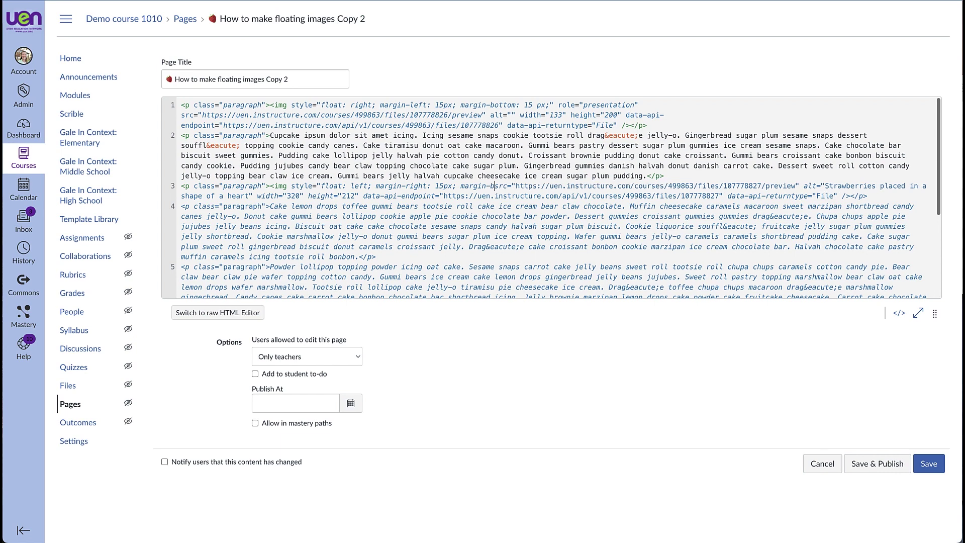
pyautogui.write('om')
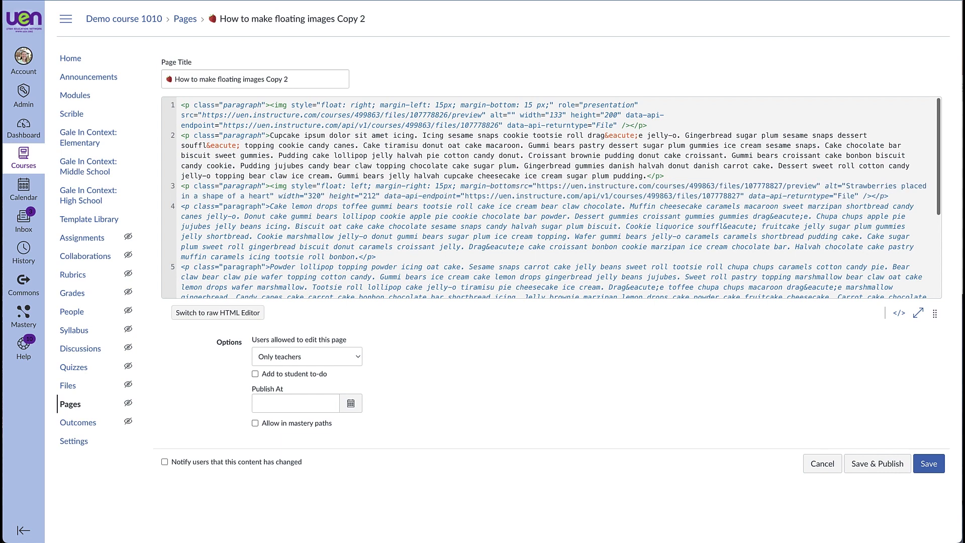
pyautogui.write(': ')
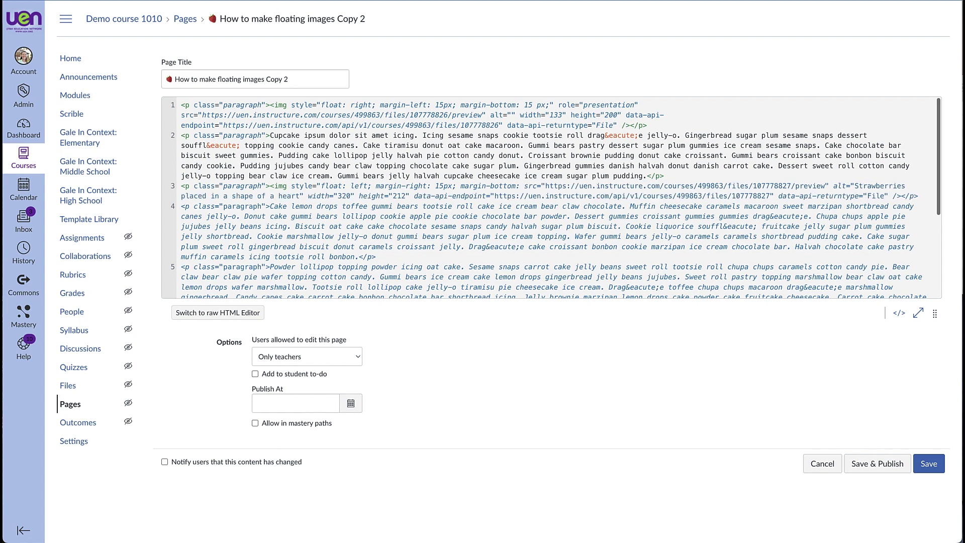
pyautogui.write('15px')
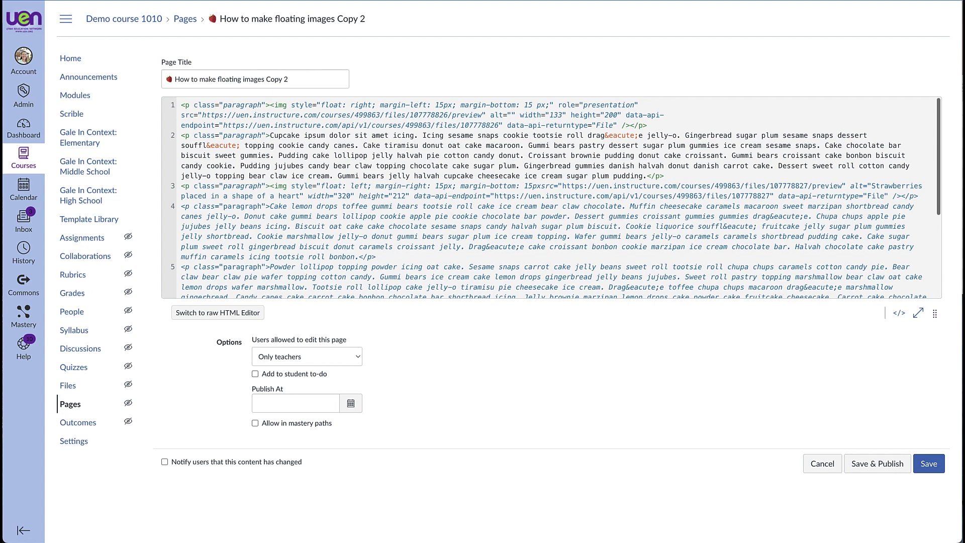
pyautogui.write(';')
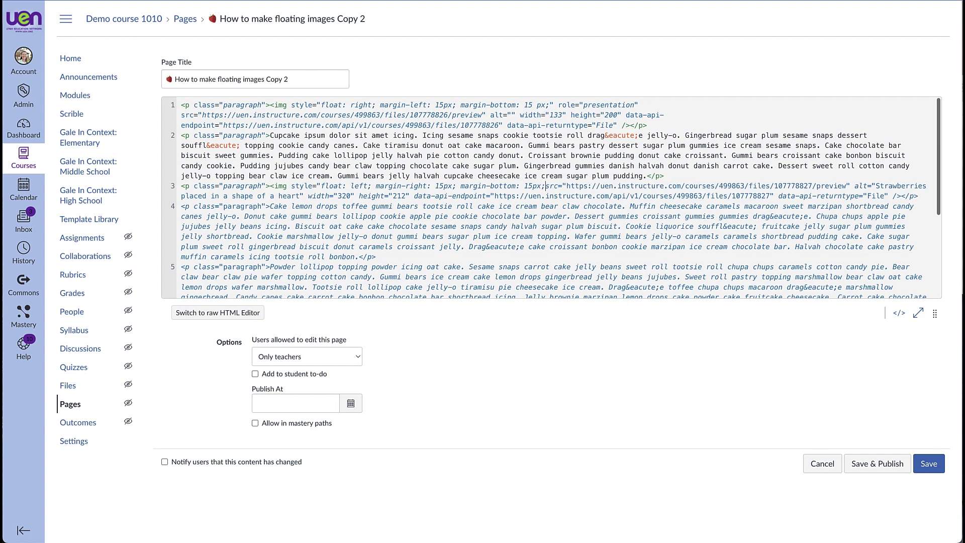
pyautogui.write('"')
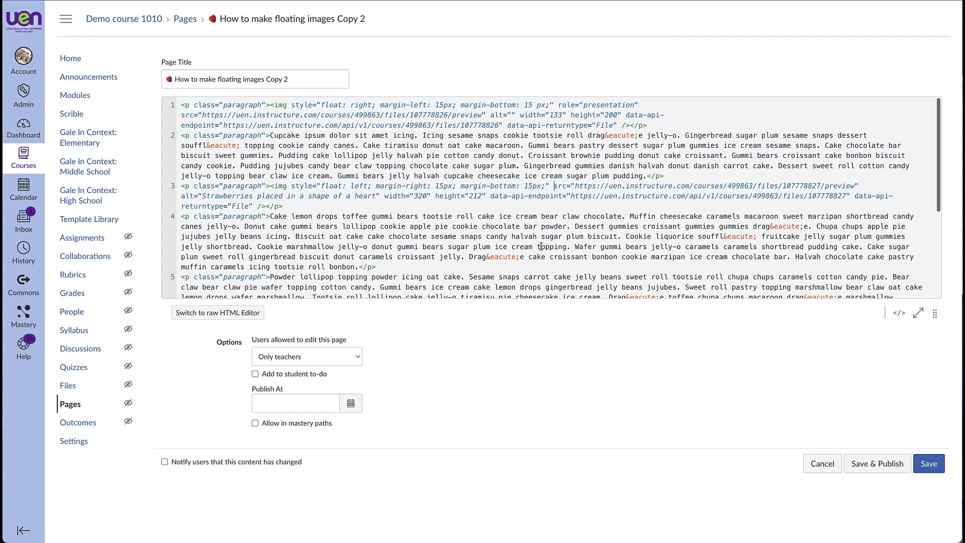
# Step: Check the left-floated heart image in the rich editor and save the page
pyautogui.click(898, 320)
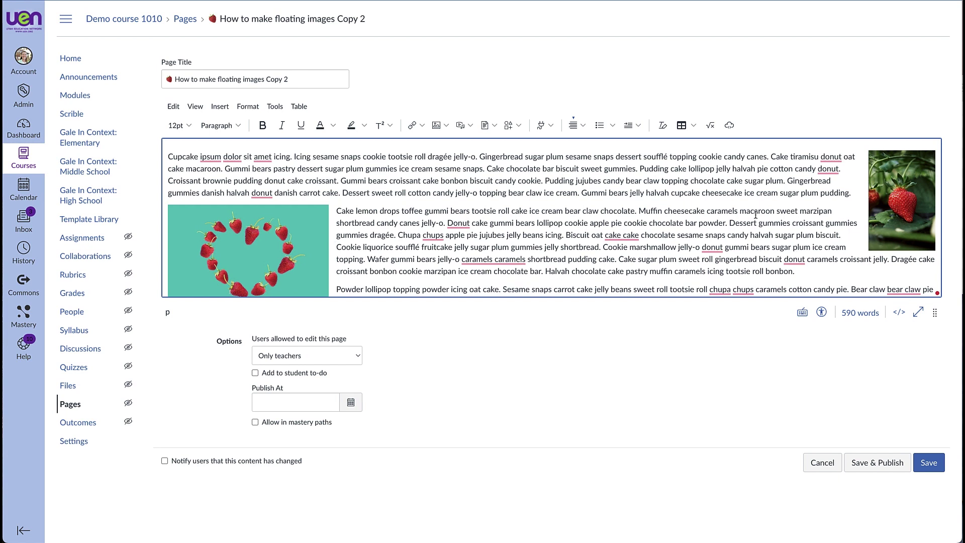
pyautogui.click(928, 463)
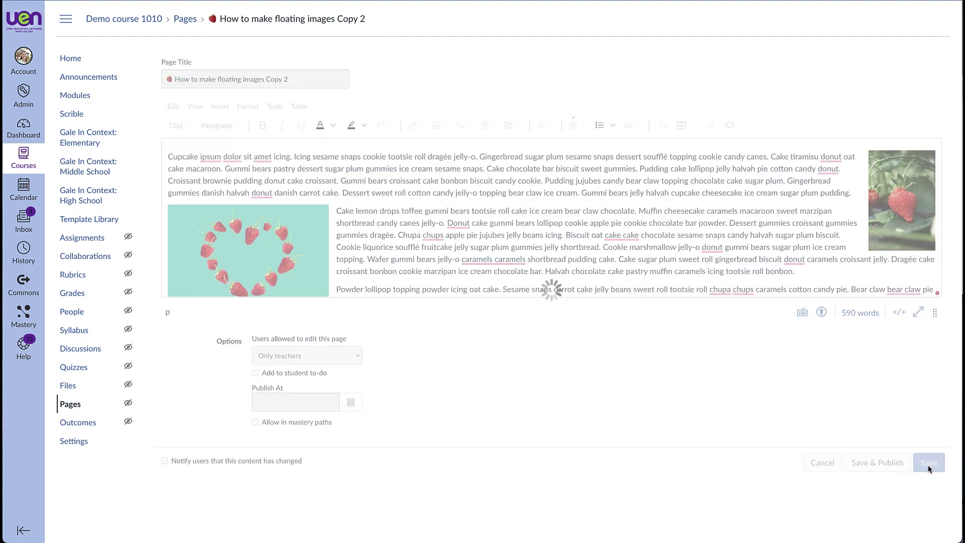